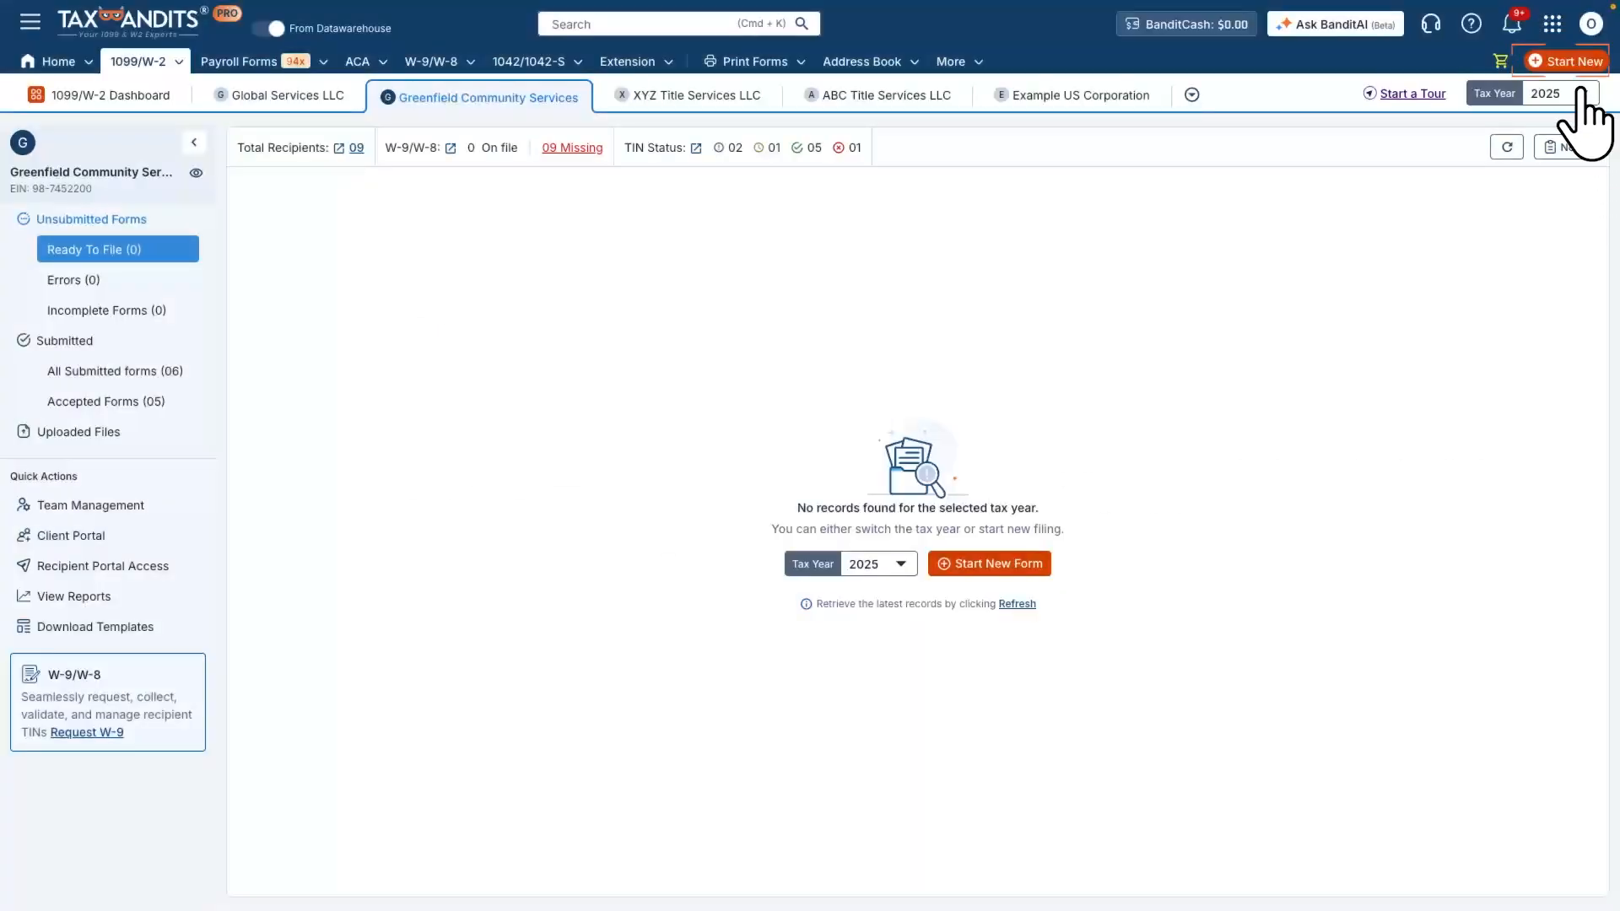
- Start a new Form 1099-R for Greenfield Community Services and add the recipient with their name, SSN and address
{"action": "left_click", "coordinate": [1565, 61]}
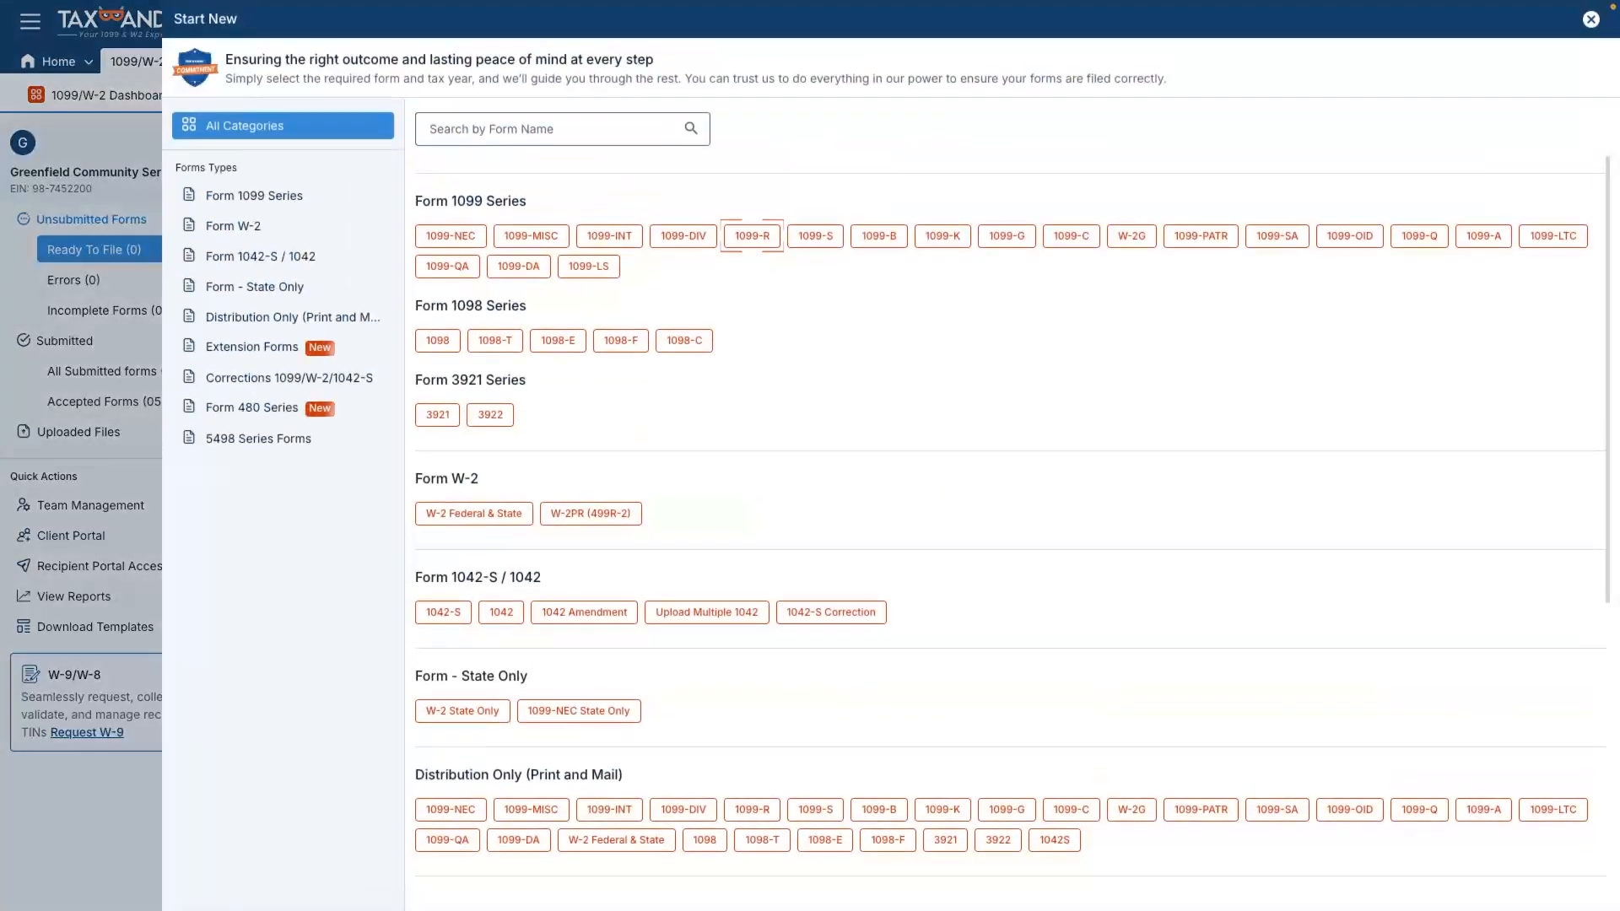
{"action": "left_click", "coordinate": [752, 235]}
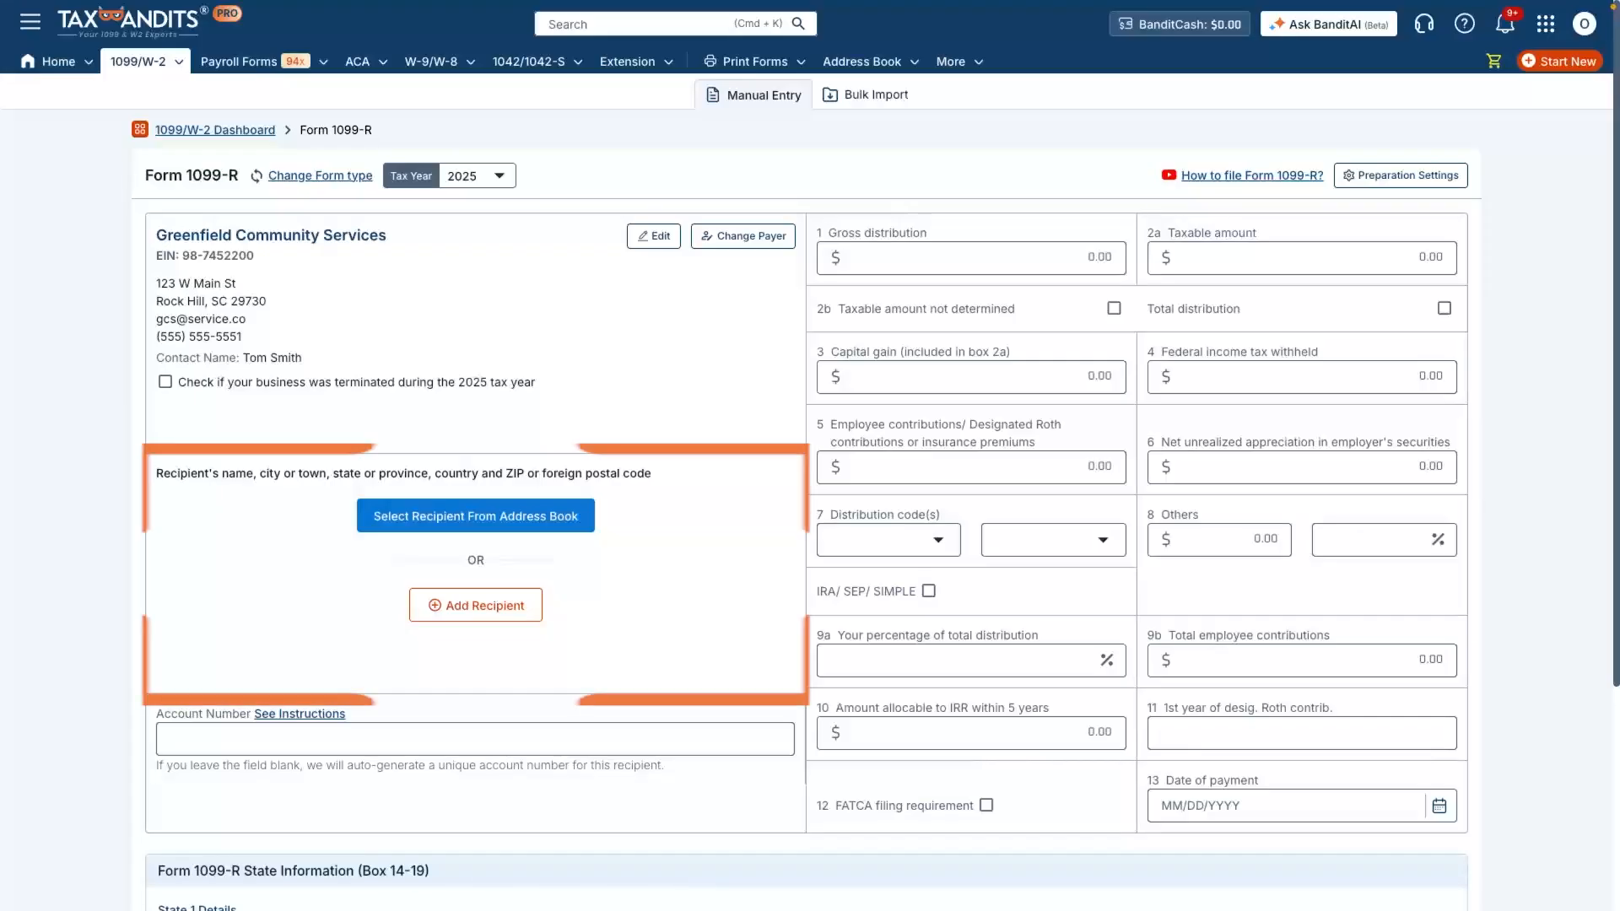
{"action": "left_click", "coordinate": [475, 605]}
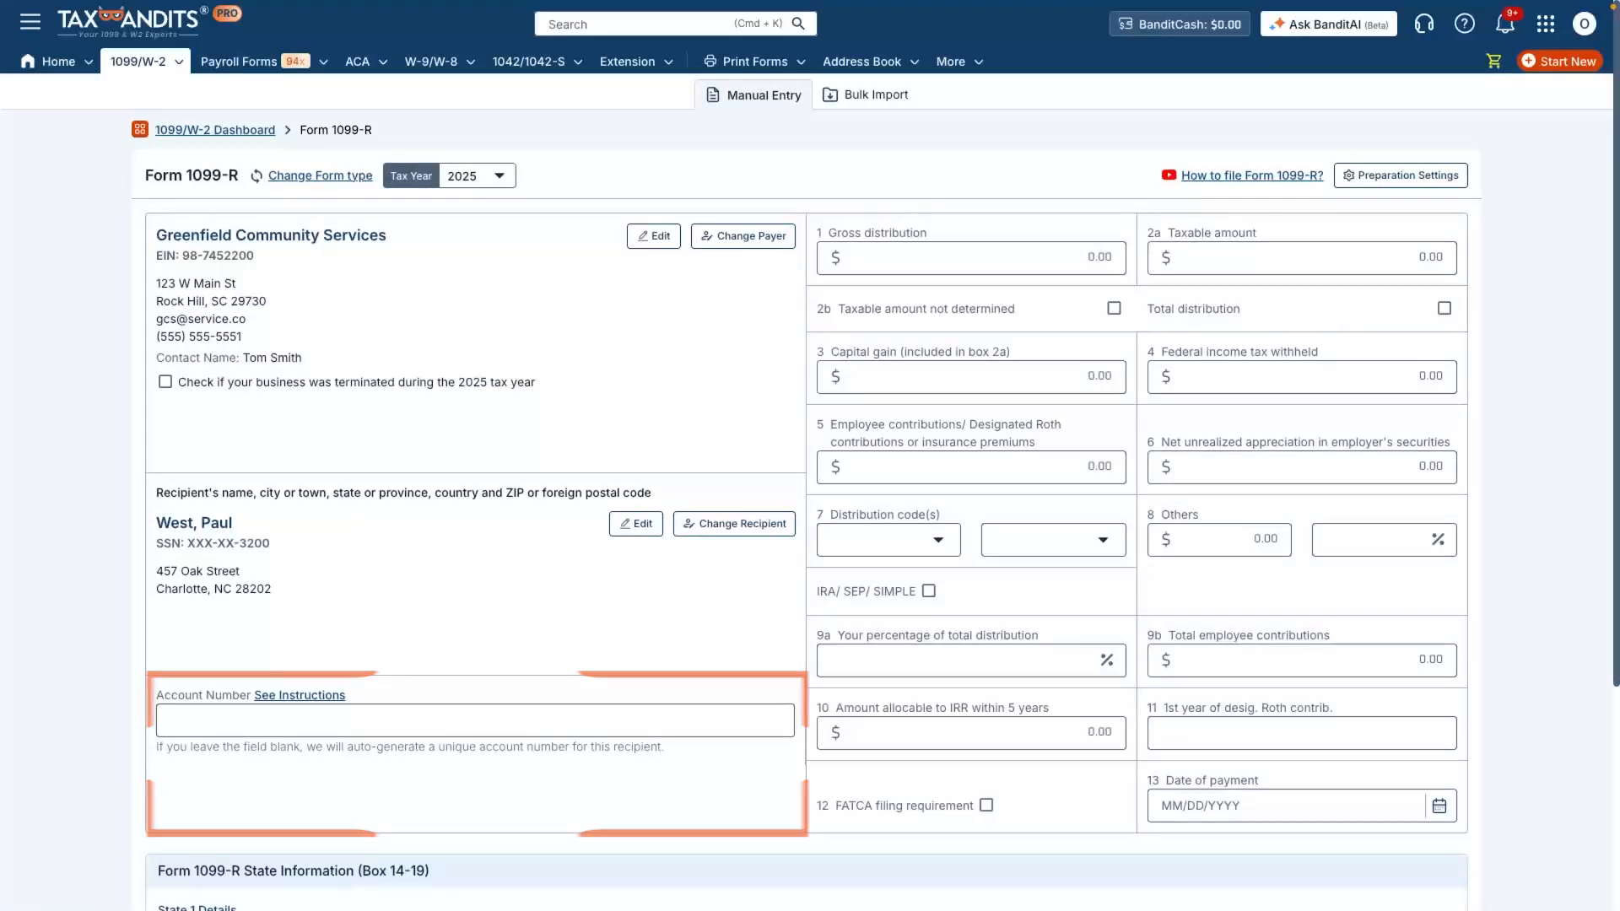
- Fill in the recipient's account number on the Form 1099-R
{"action": "left_click", "coordinate": [287, 720]}
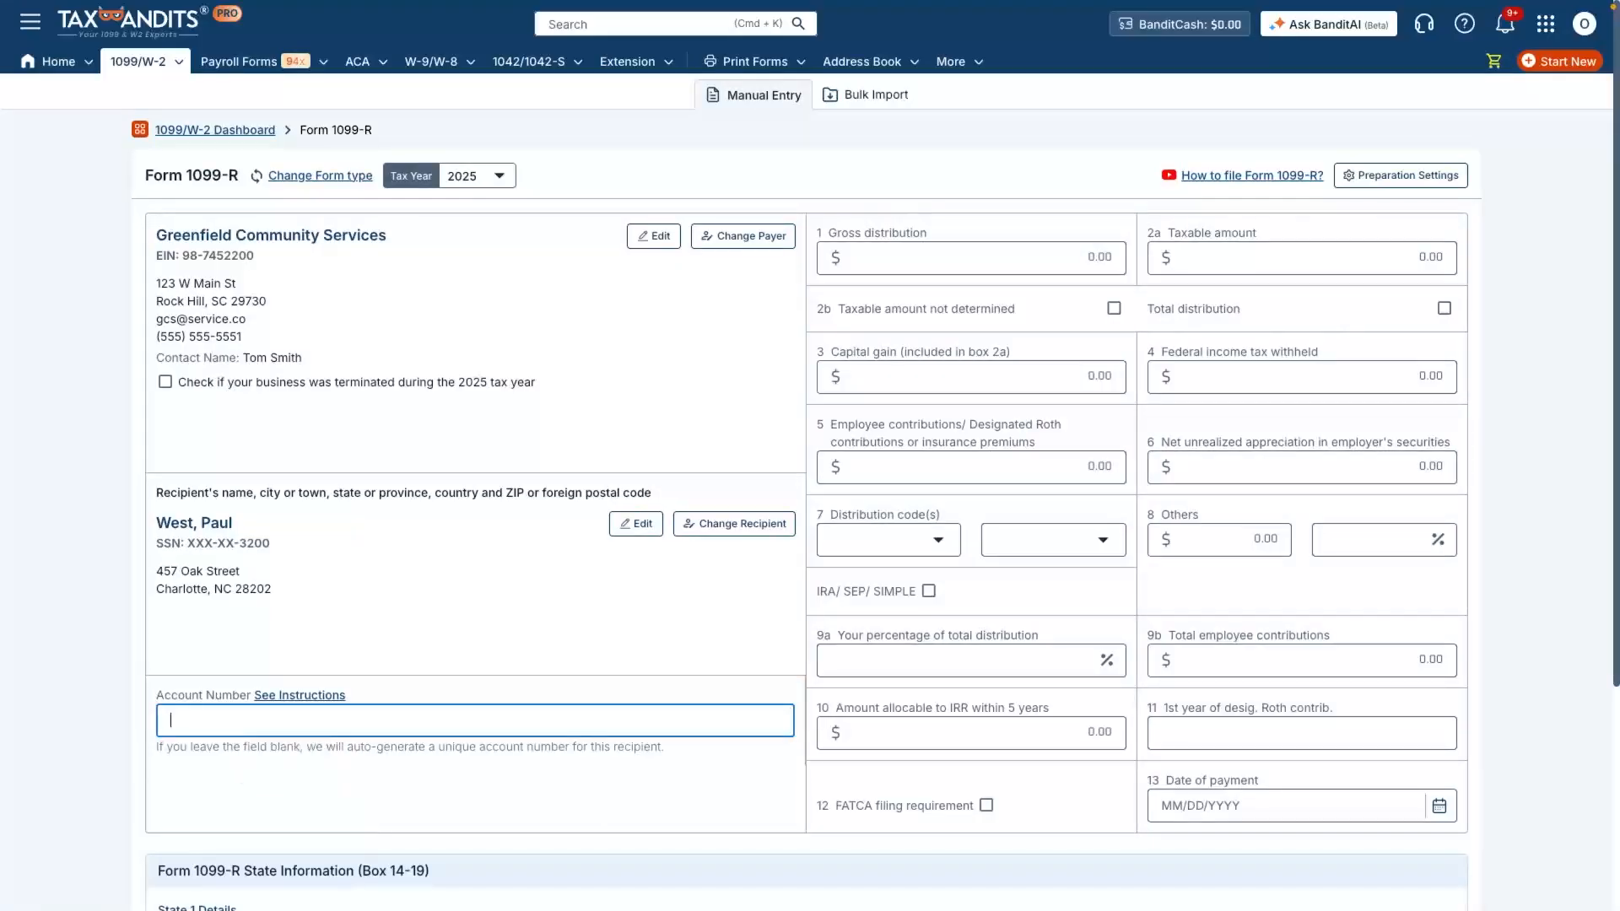
{"action": "left_click", "coordinate": [287, 765]}
{"action": "left_click", "coordinate": [287, 791]}
- Enter 25,000 as both the gross distribution and the taxable amount, and mark it as a total distribution
{"action": "left_click", "coordinate": [971, 258]}
{"action": "type", "text": "250000"}
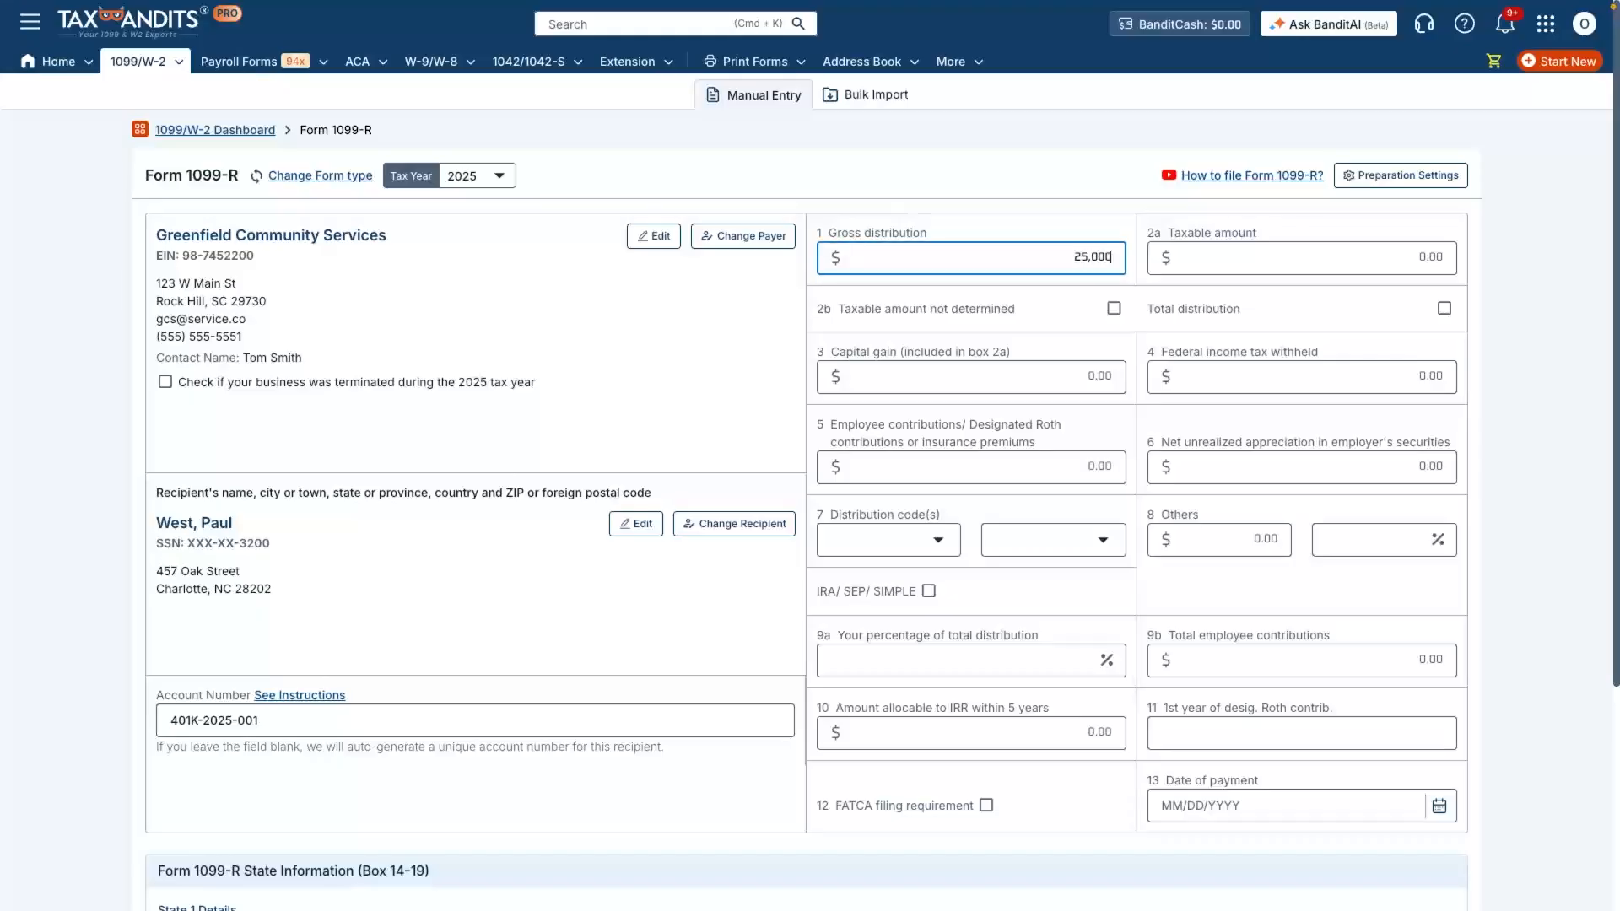
{"action": "left_click", "coordinate": [1302, 258]}
{"action": "type", "text": "250000"}
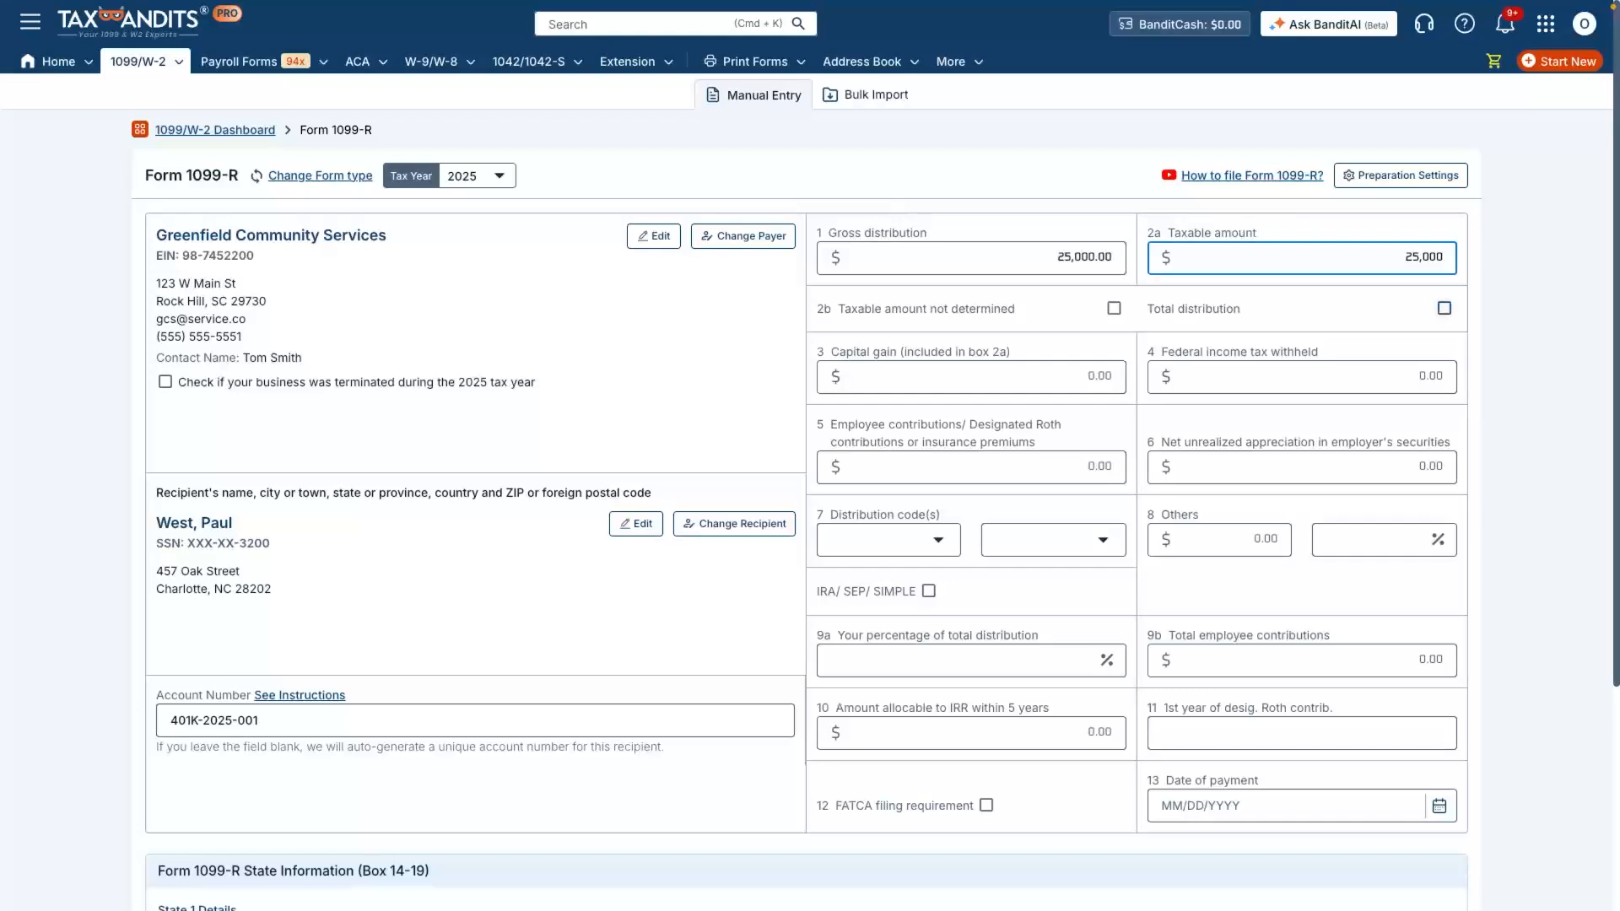
{"action": "left_click", "coordinate": [1445, 309]}
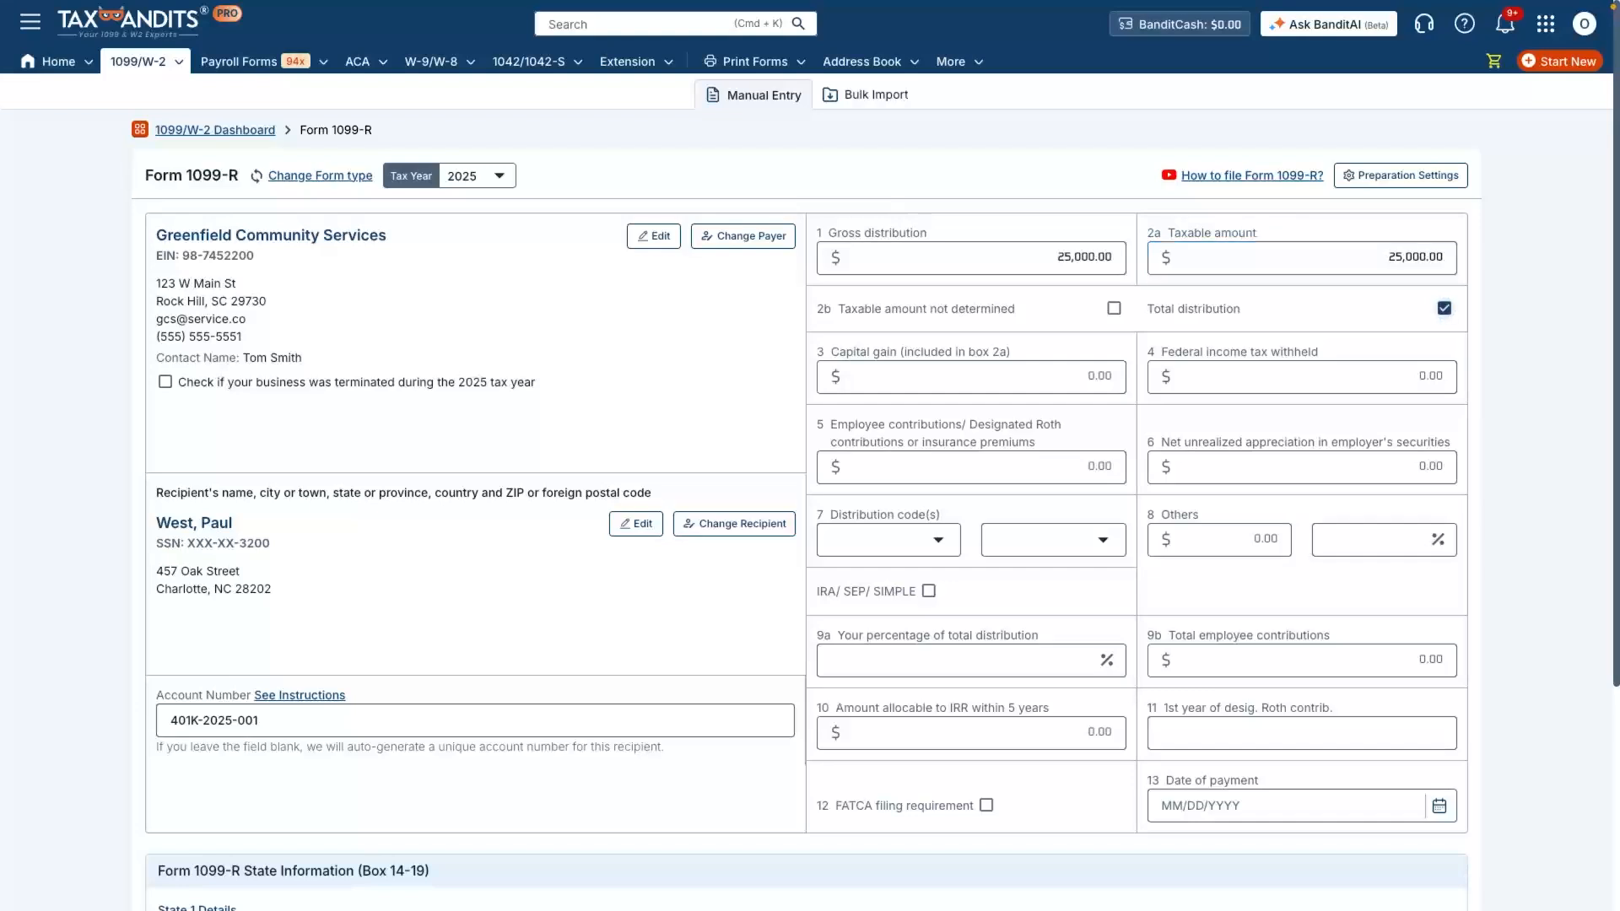
- Enter 2,500 as the federal income tax withheld in box 4
{"action": "left_click", "coordinate": [1350, 376]}
{"action": "type", "text": "2,500"}
{"action": "key", "text": "Tab"}
- Set the first distribution code in box 7 to 7 and leave the second code blank
{"action": "left_click", "coordinate": [889, 540]}
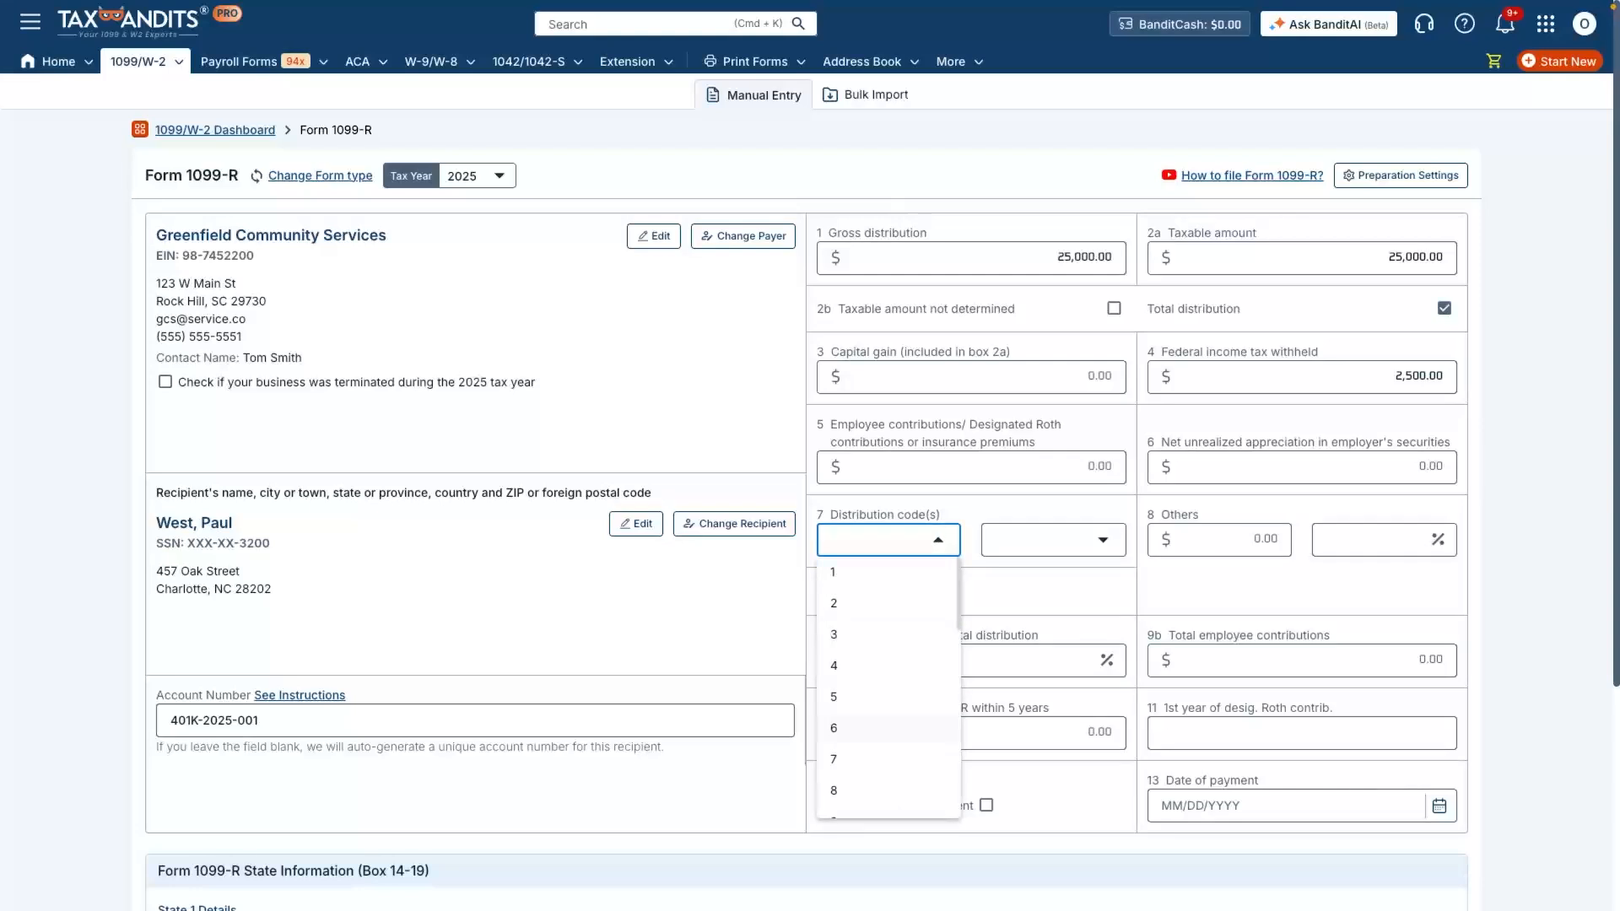
{"action": "left_click", "coordinate": [886, 760]}
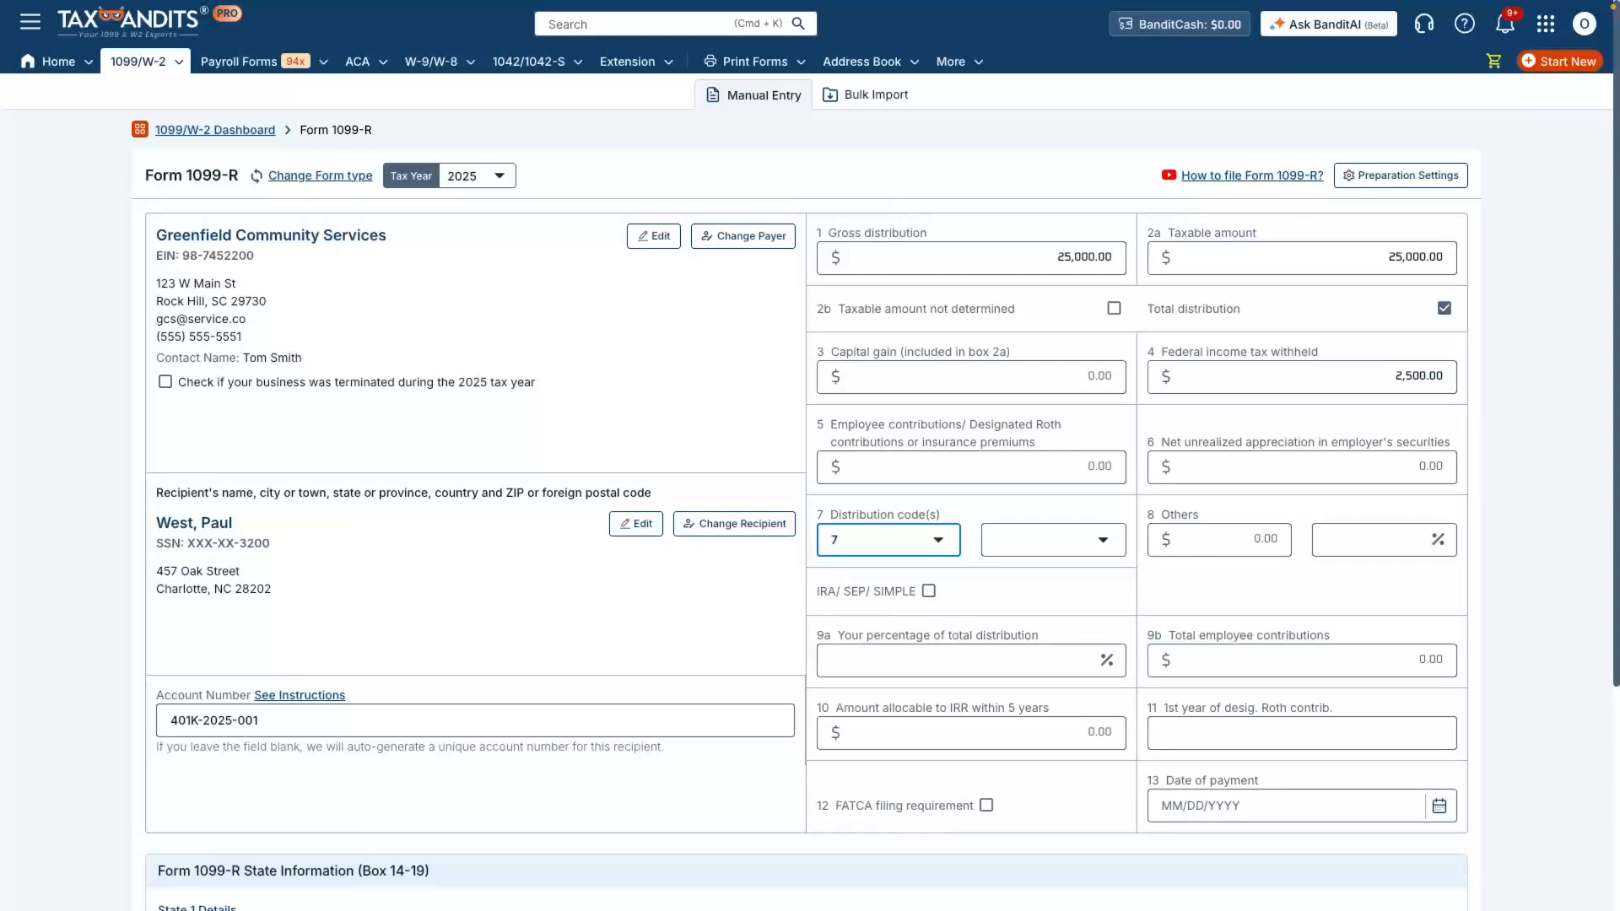
{"action": "left_click", "coordinate": [1053, 540]}
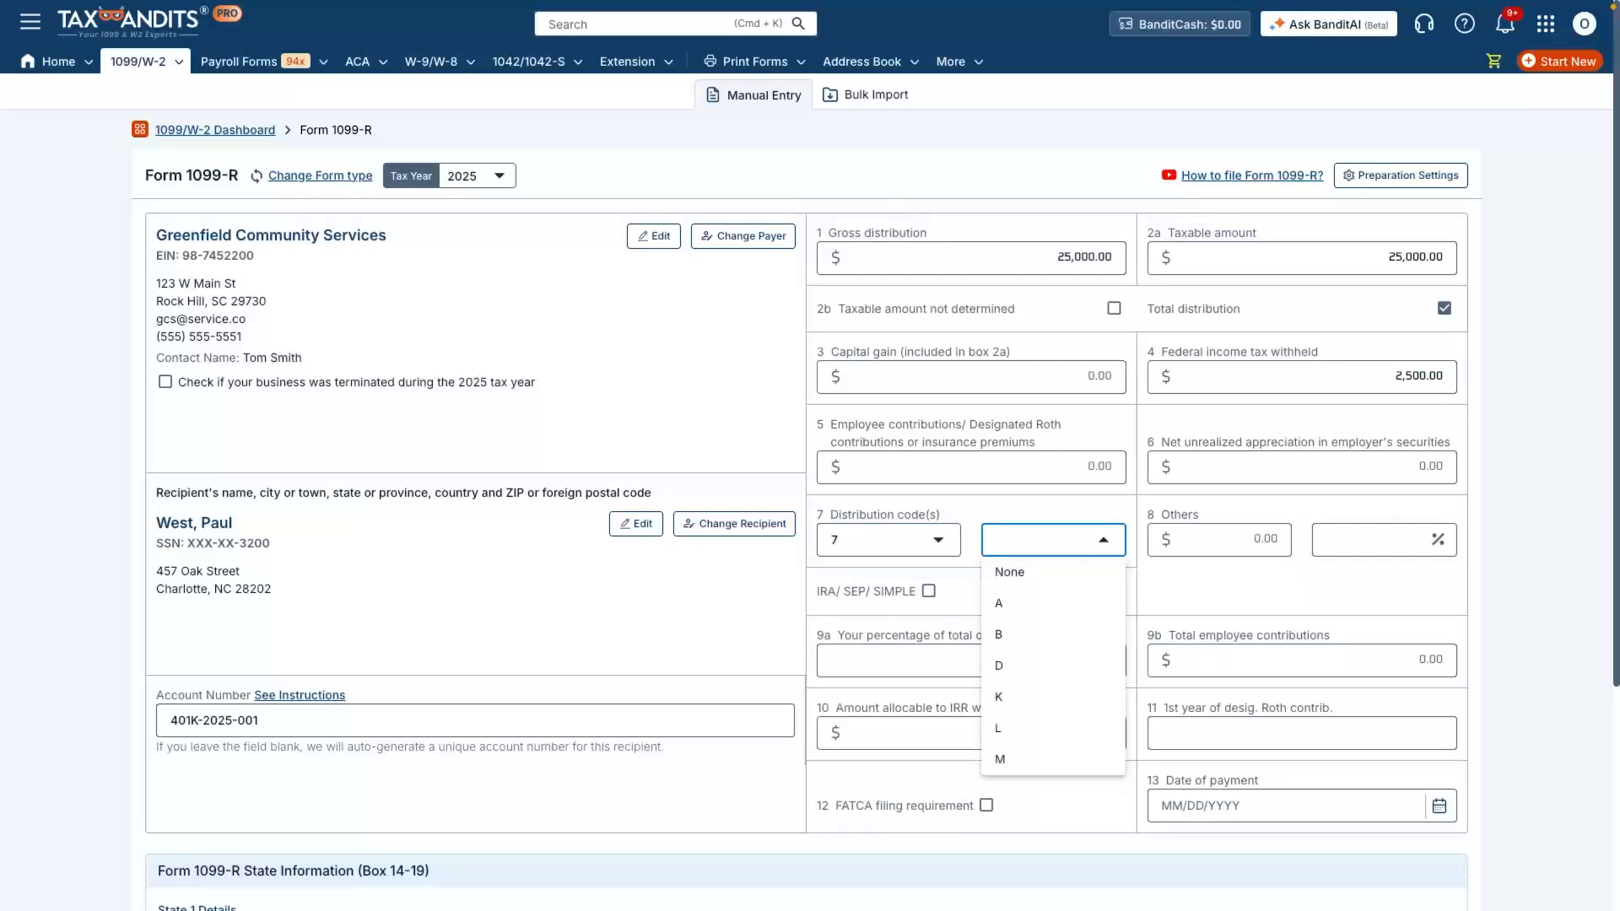
{"action": "key", "text": "Escape"}
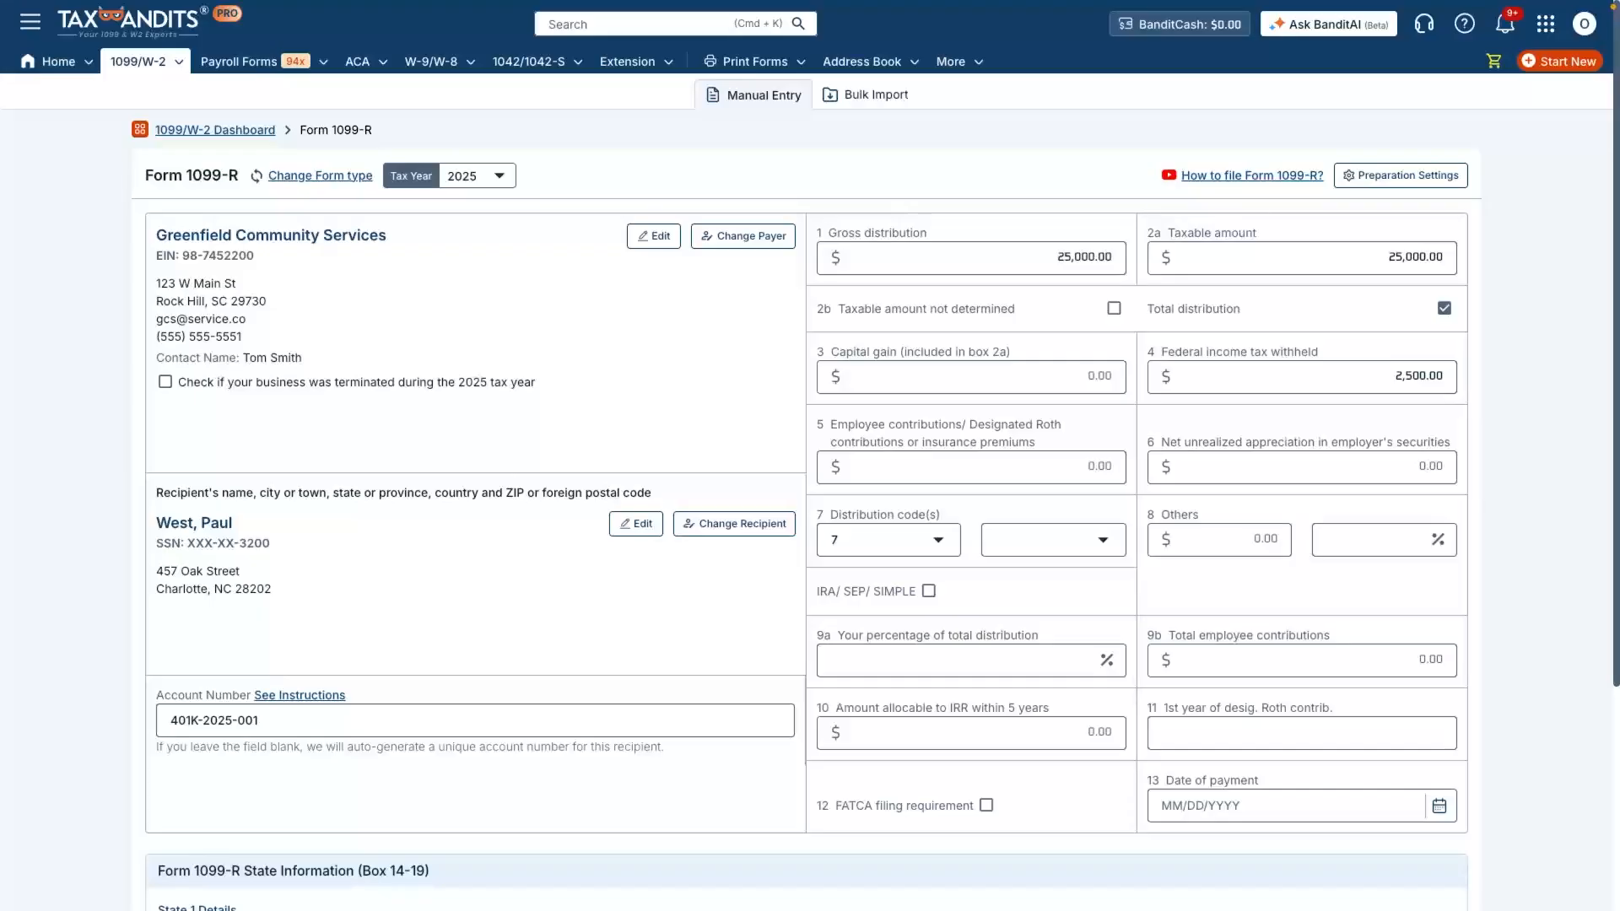
- Set the date of payment in box 13 to 06/15/2025
{"action": "left_click", "coordinate": [1284, 806]}
{"action": "type", "text": "06"}
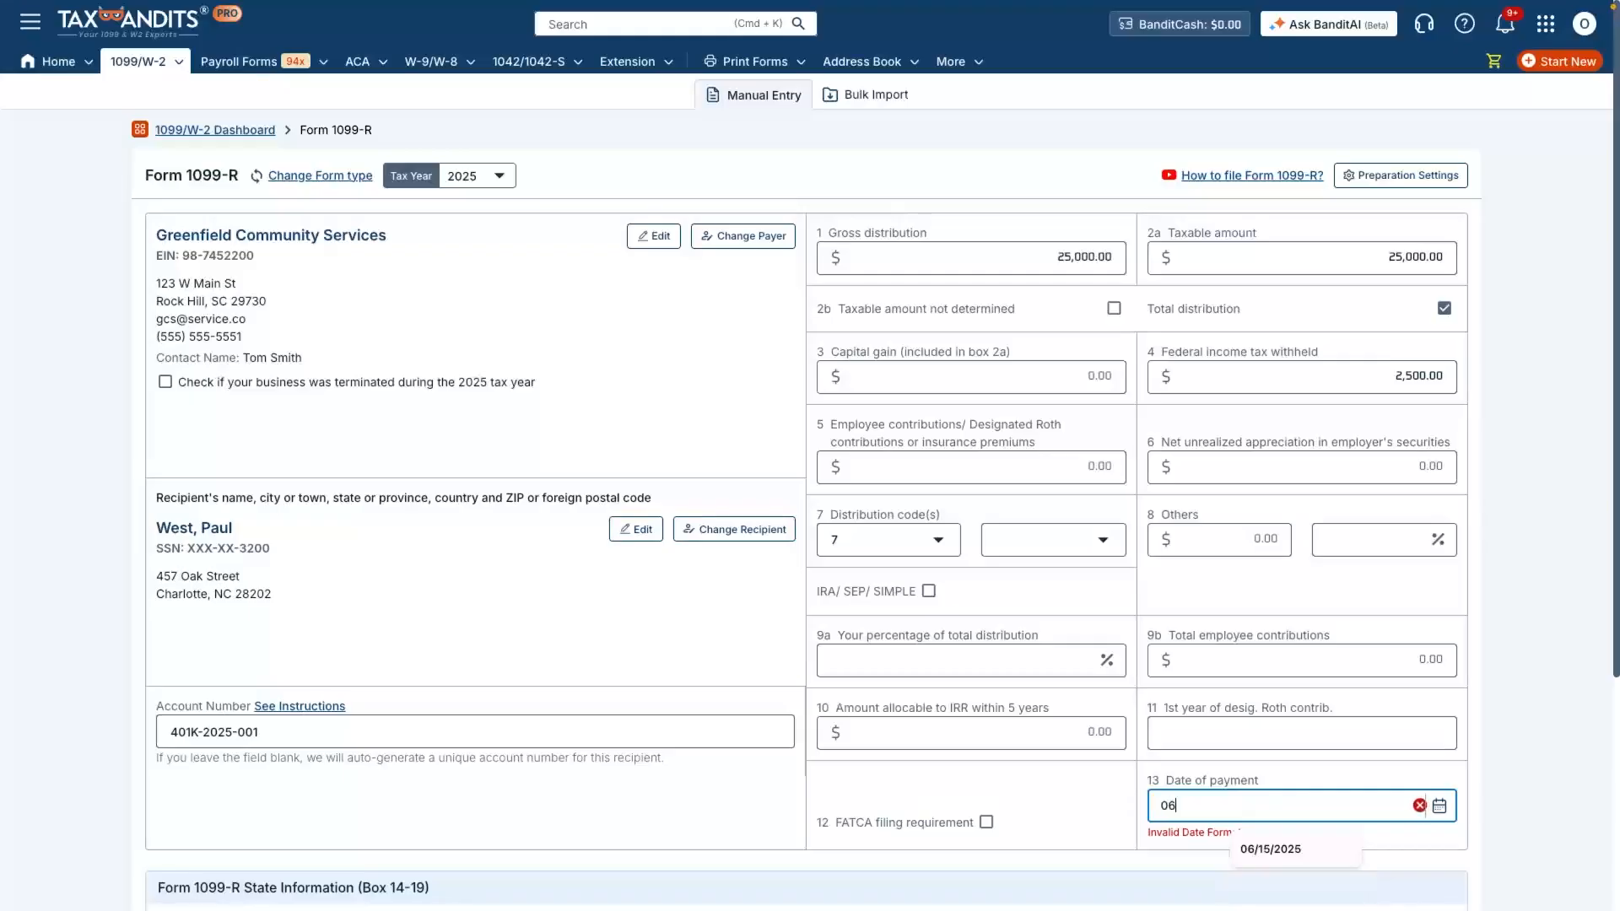
{"action": "type", "text": "/15/2025"}
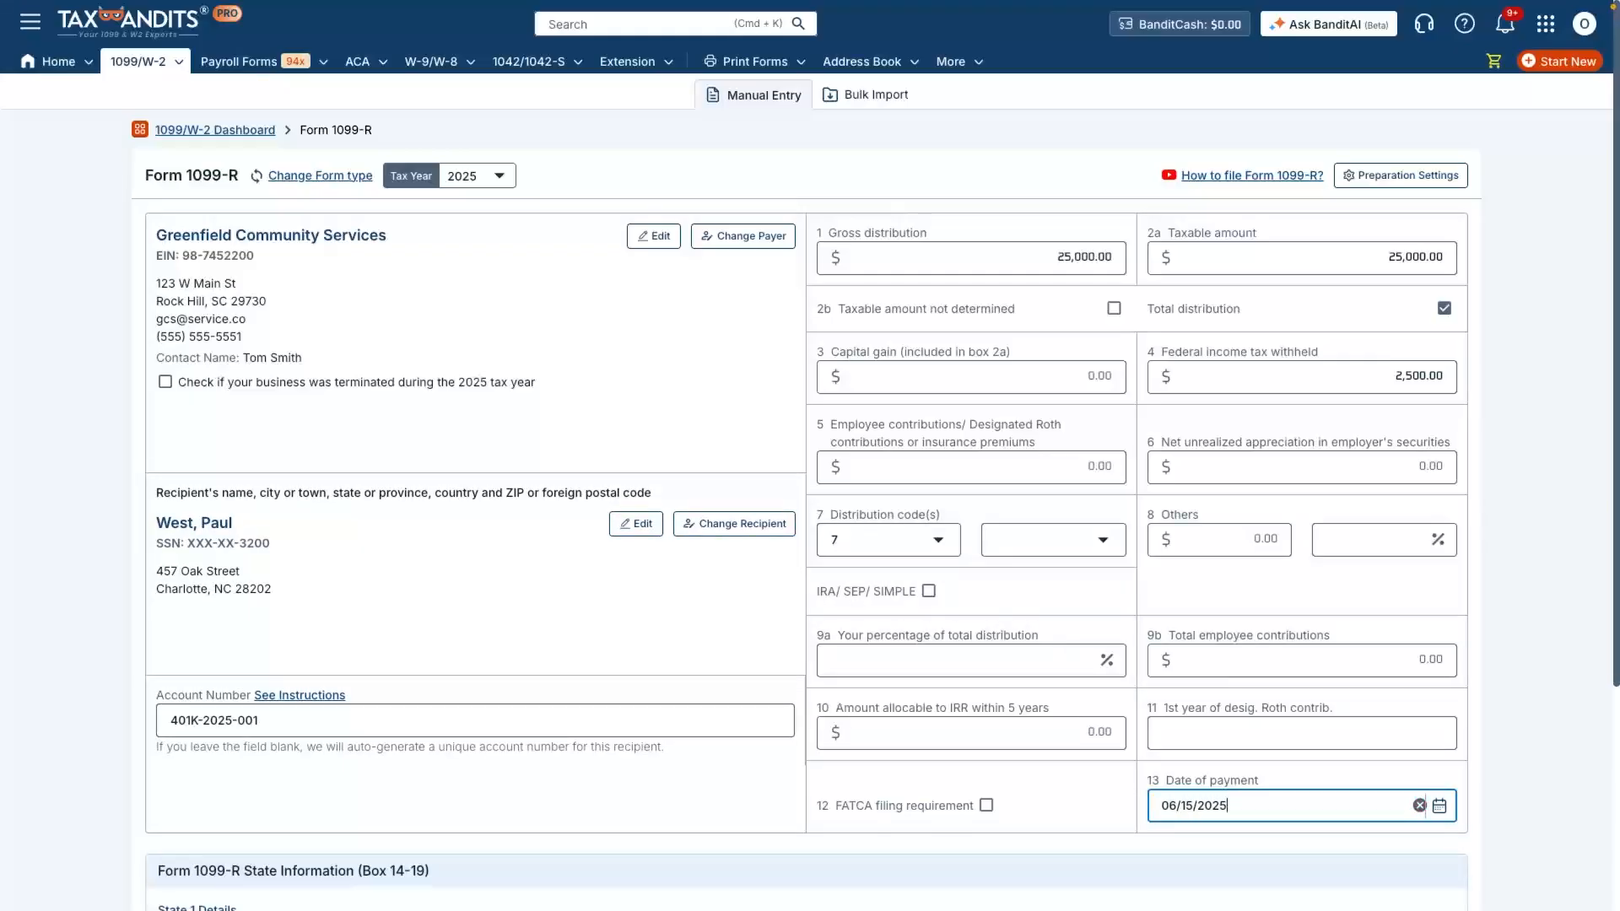
{"action": "key", "text": "Tab"}
- In the State 1 details, choose North Carolina (NC) and enter 1,250 as the state tax withheld
{"action": "scroll", "coordinate": [810, 507], "scroll_direction": "down", "scroll_amount": 3}
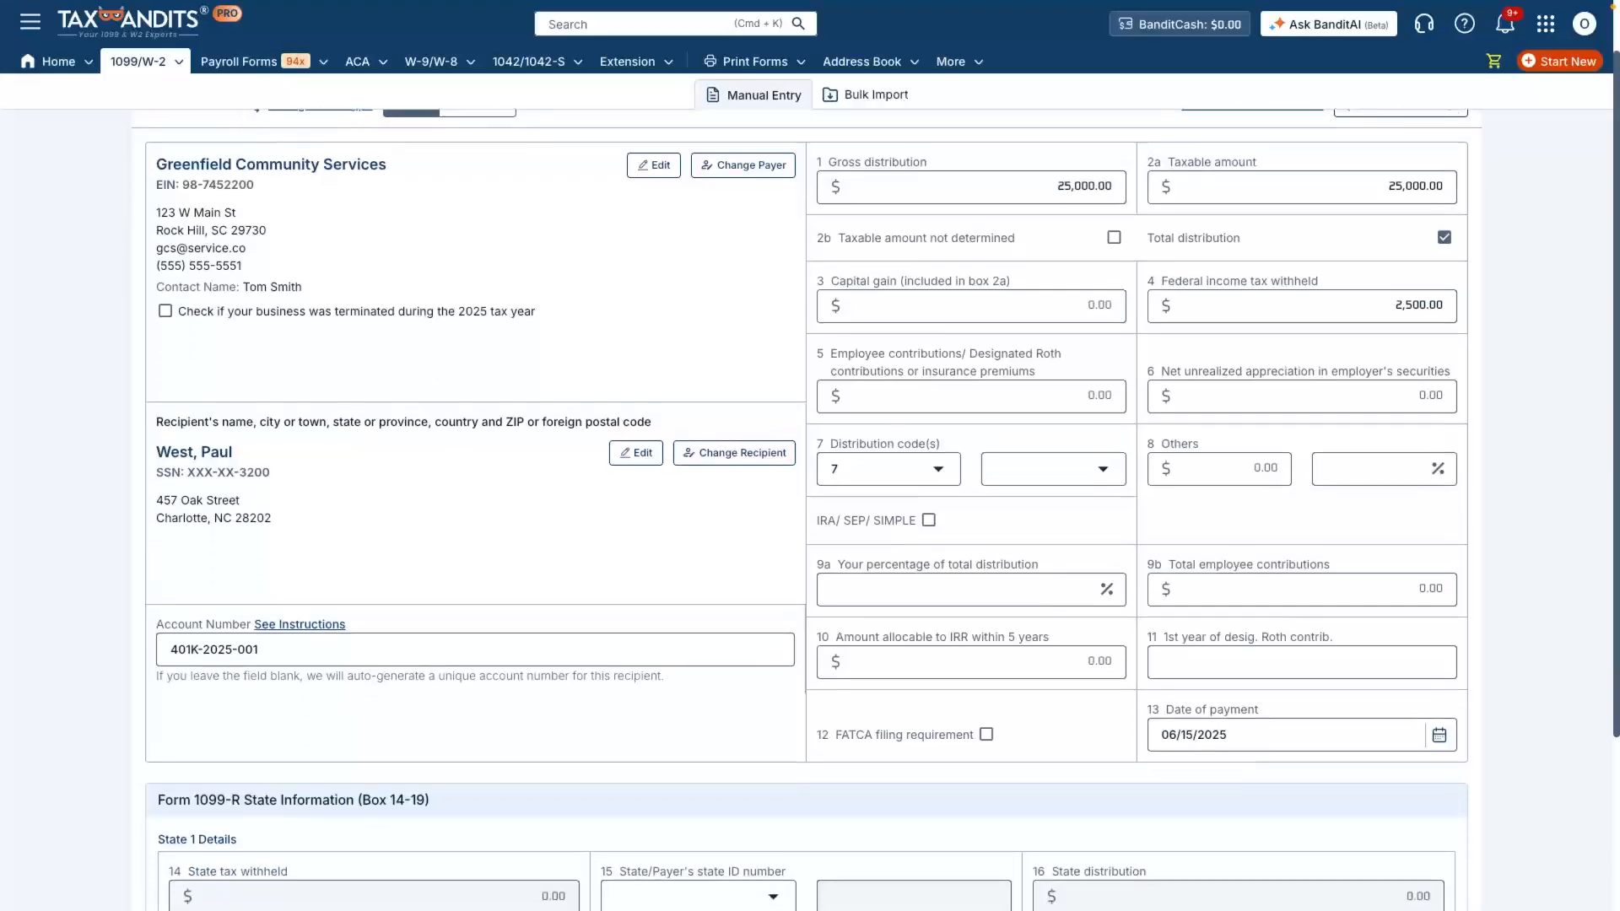
{"action": "scroll", "coordinate": [810, 506], "scroll_direction": "down", "scroll_amount": 1}
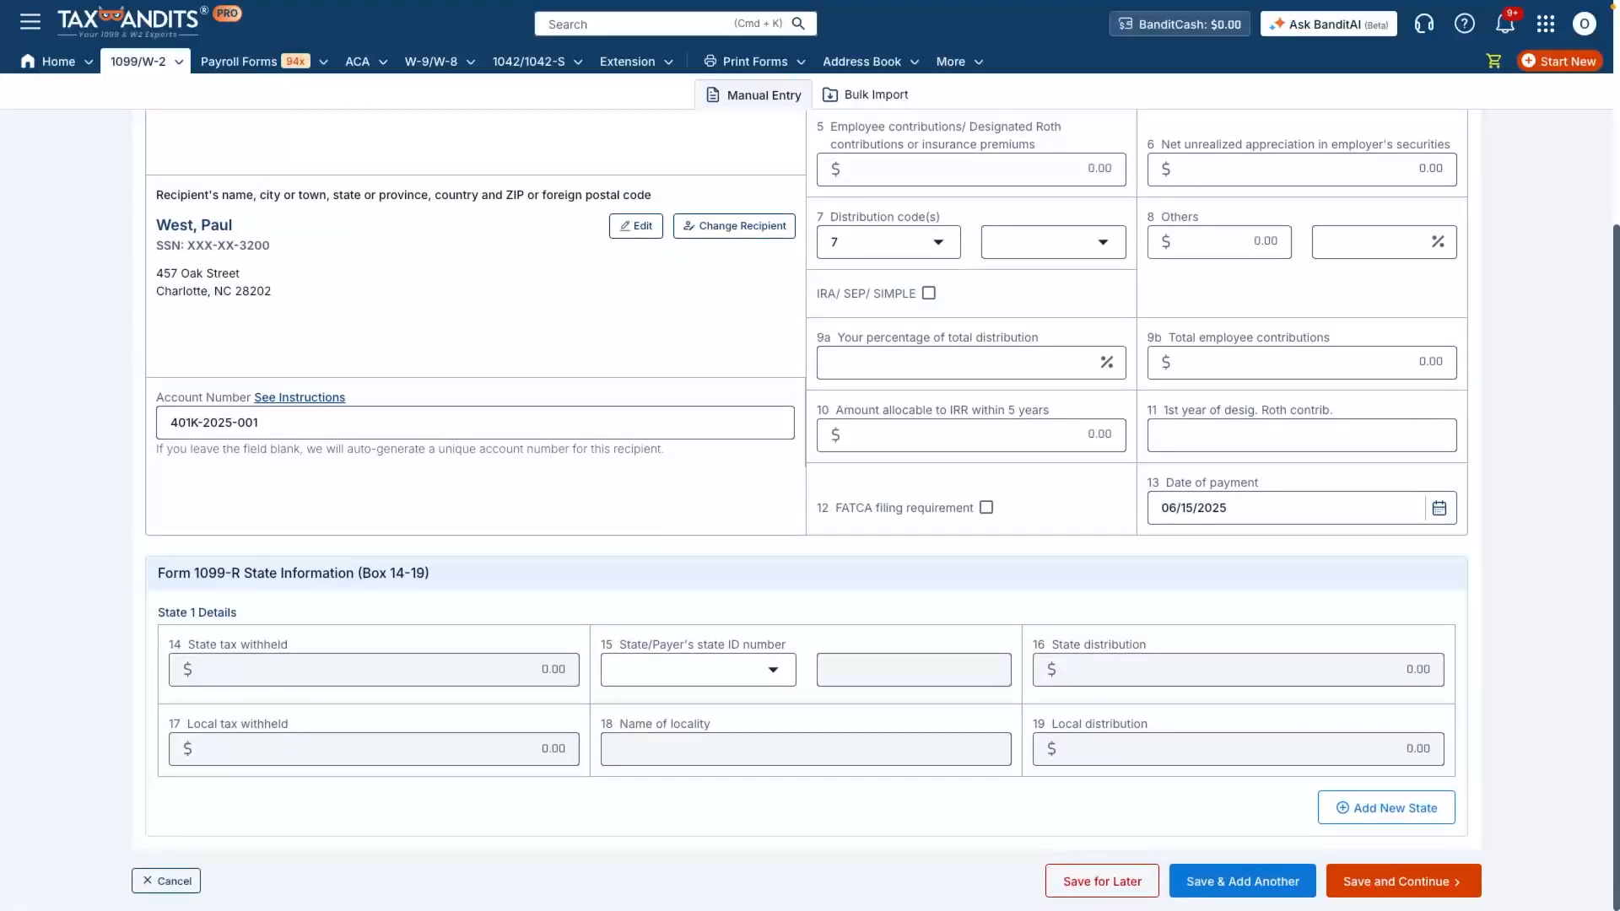
{"action": "left_click", "coordinate": [698, 670]}
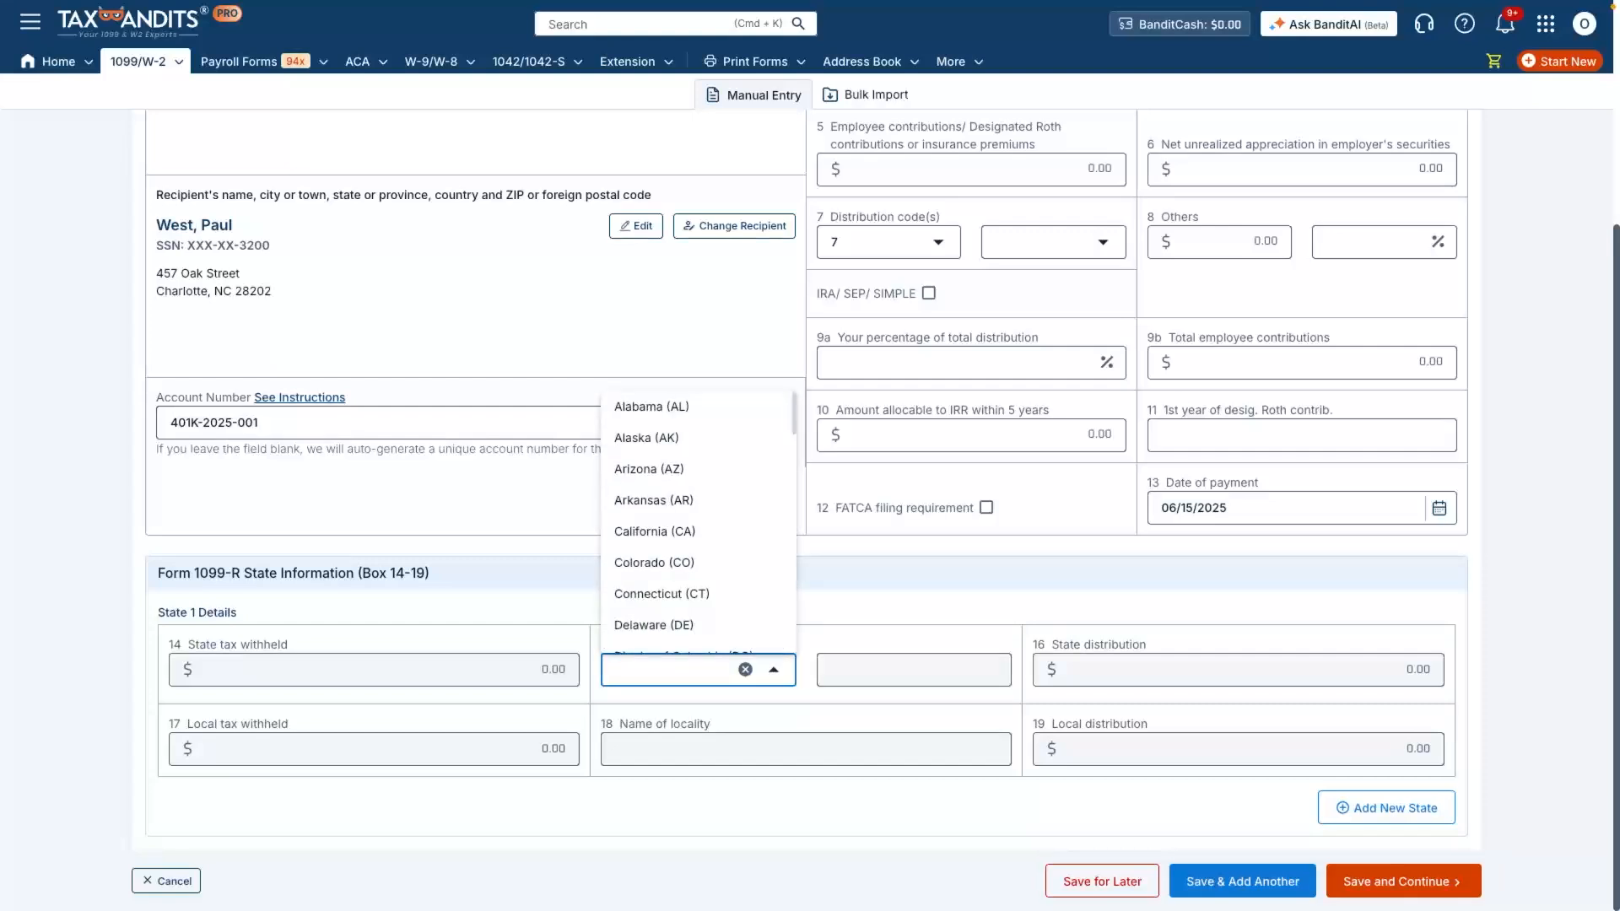
{"action": "type", "text": "no"}
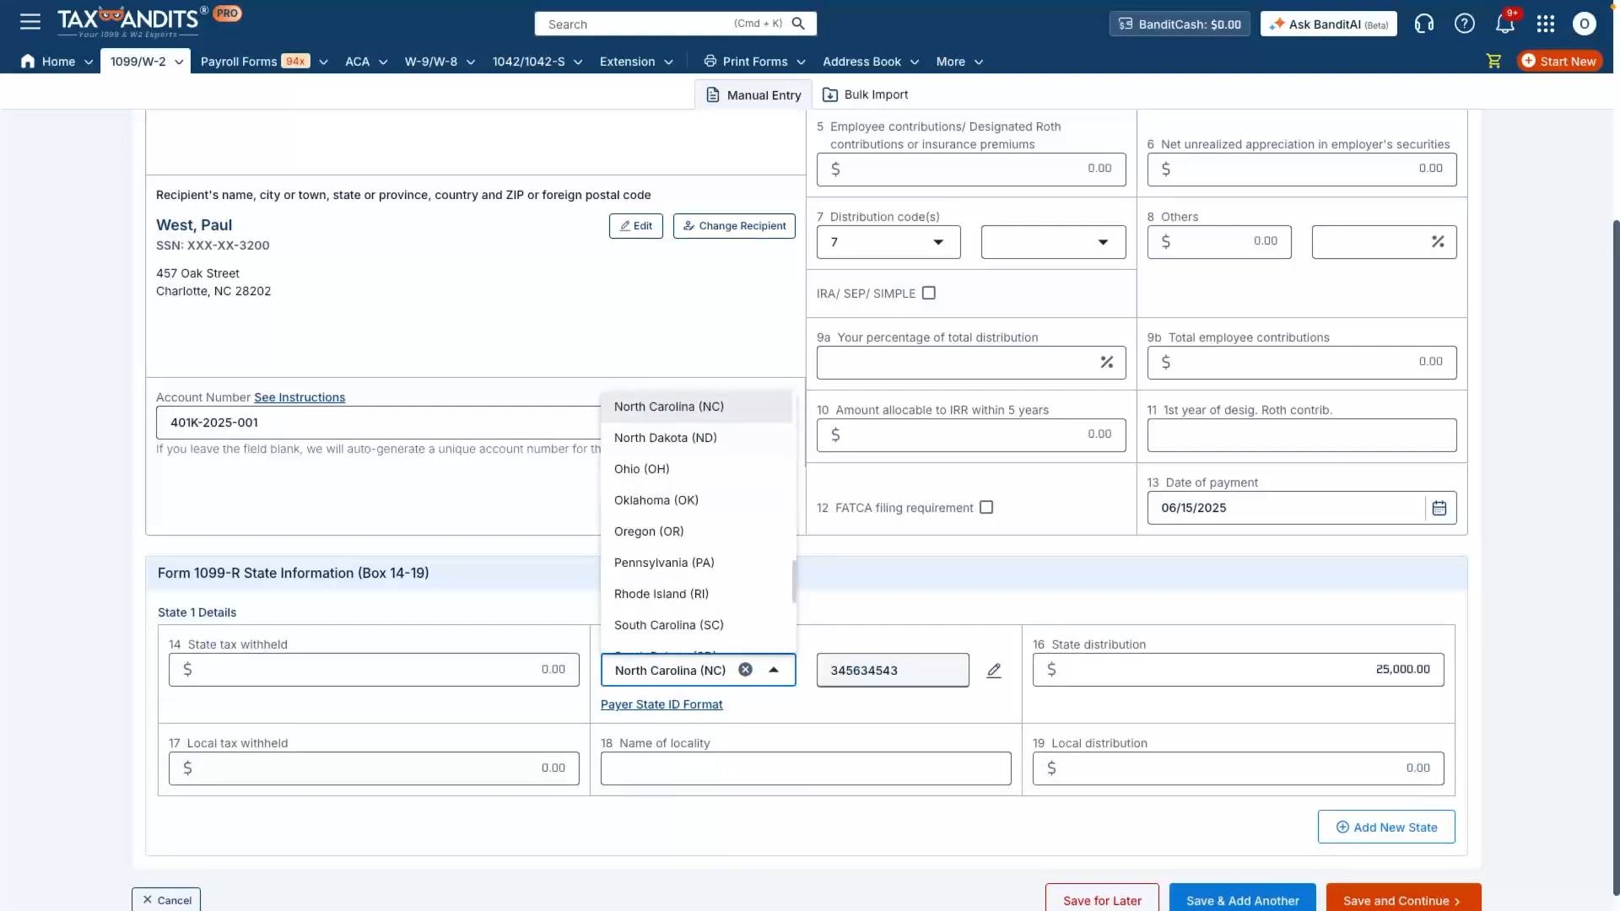
{"action": "key", "text": "Return"}
{"action": "left_click", "coordinate": [373, 670]}
{"action": "type", "text": "1,250"}
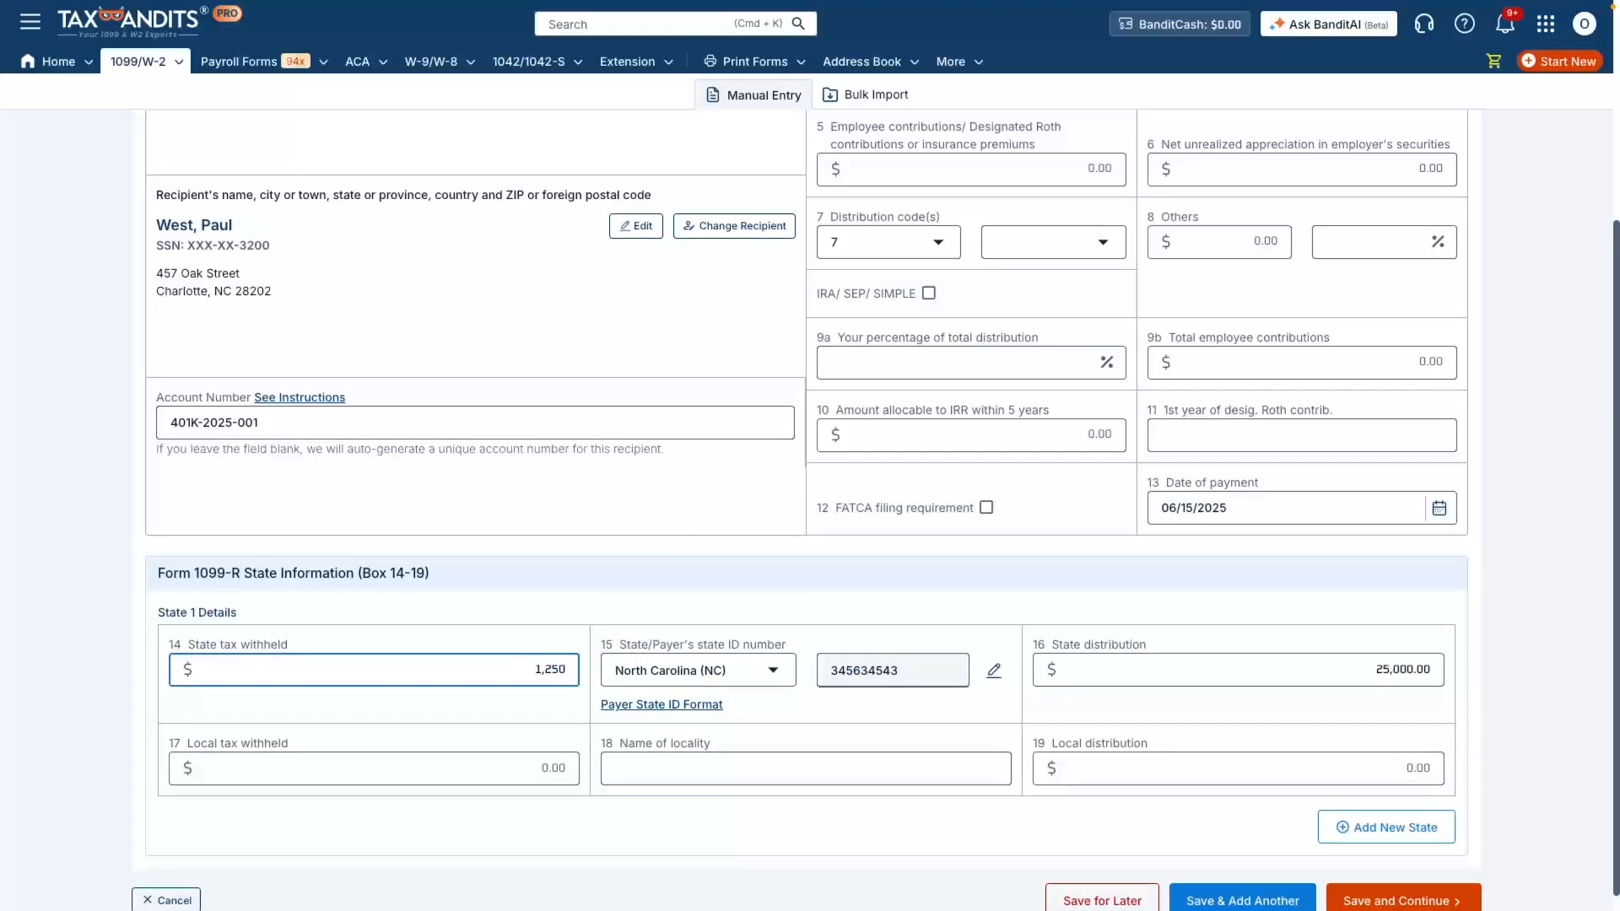
{"action": "left_click", "coordinate": [810, 826]}
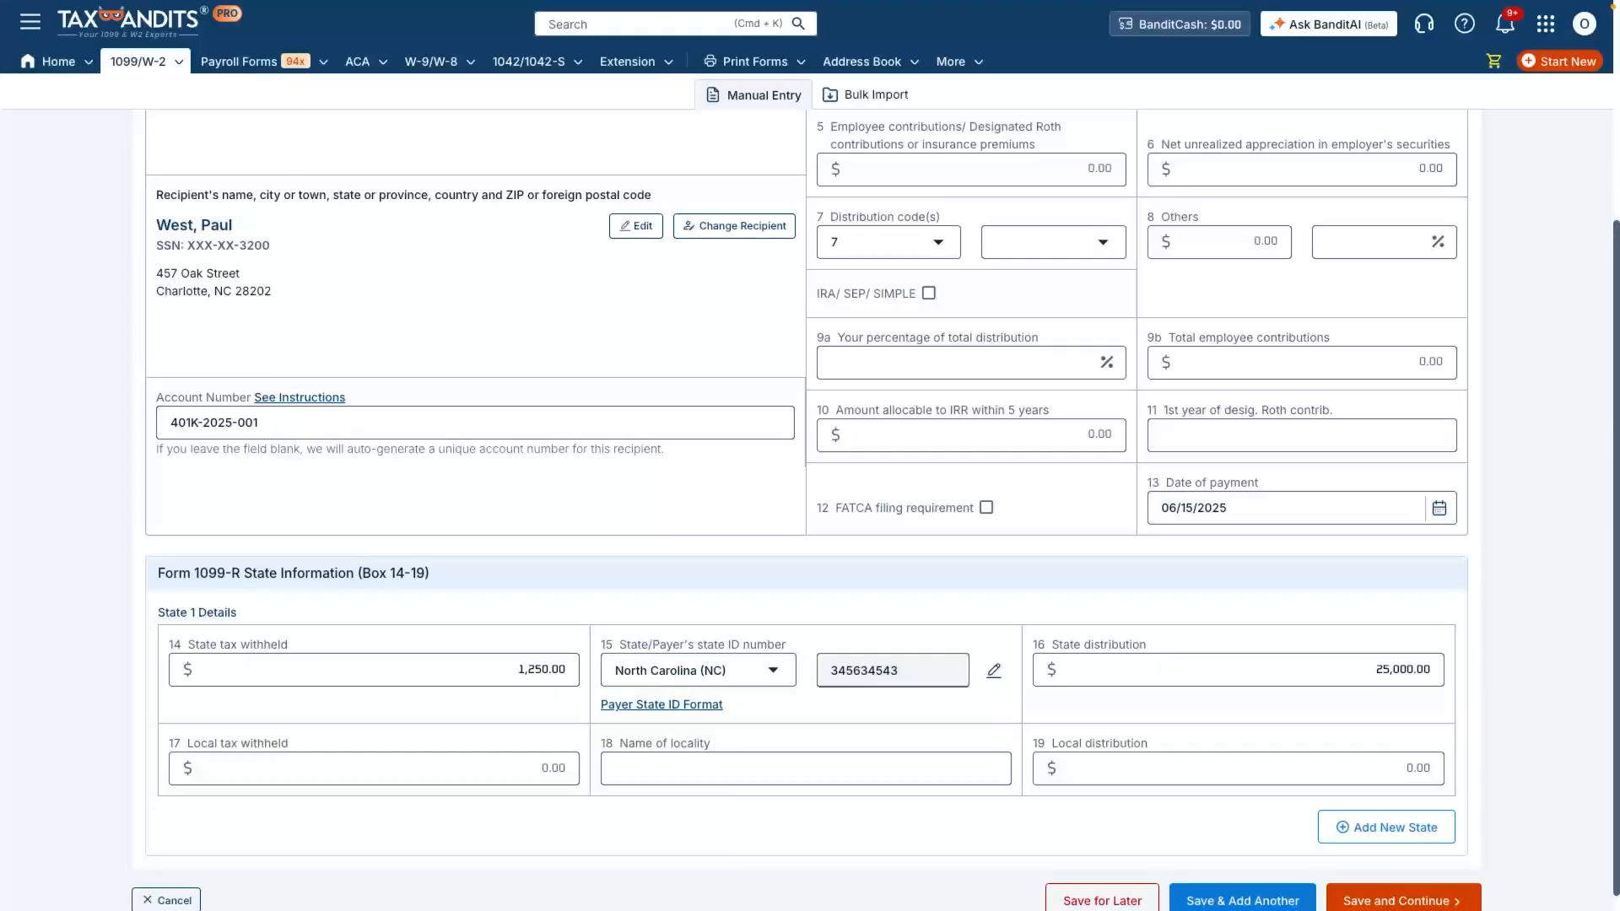
- Save the completed form and continue past the form details and state filing stages to form distribution
{"action": "scroll", "coordinate": [811, 506], "scroll_direction": "down", "scroll_amount": 1}
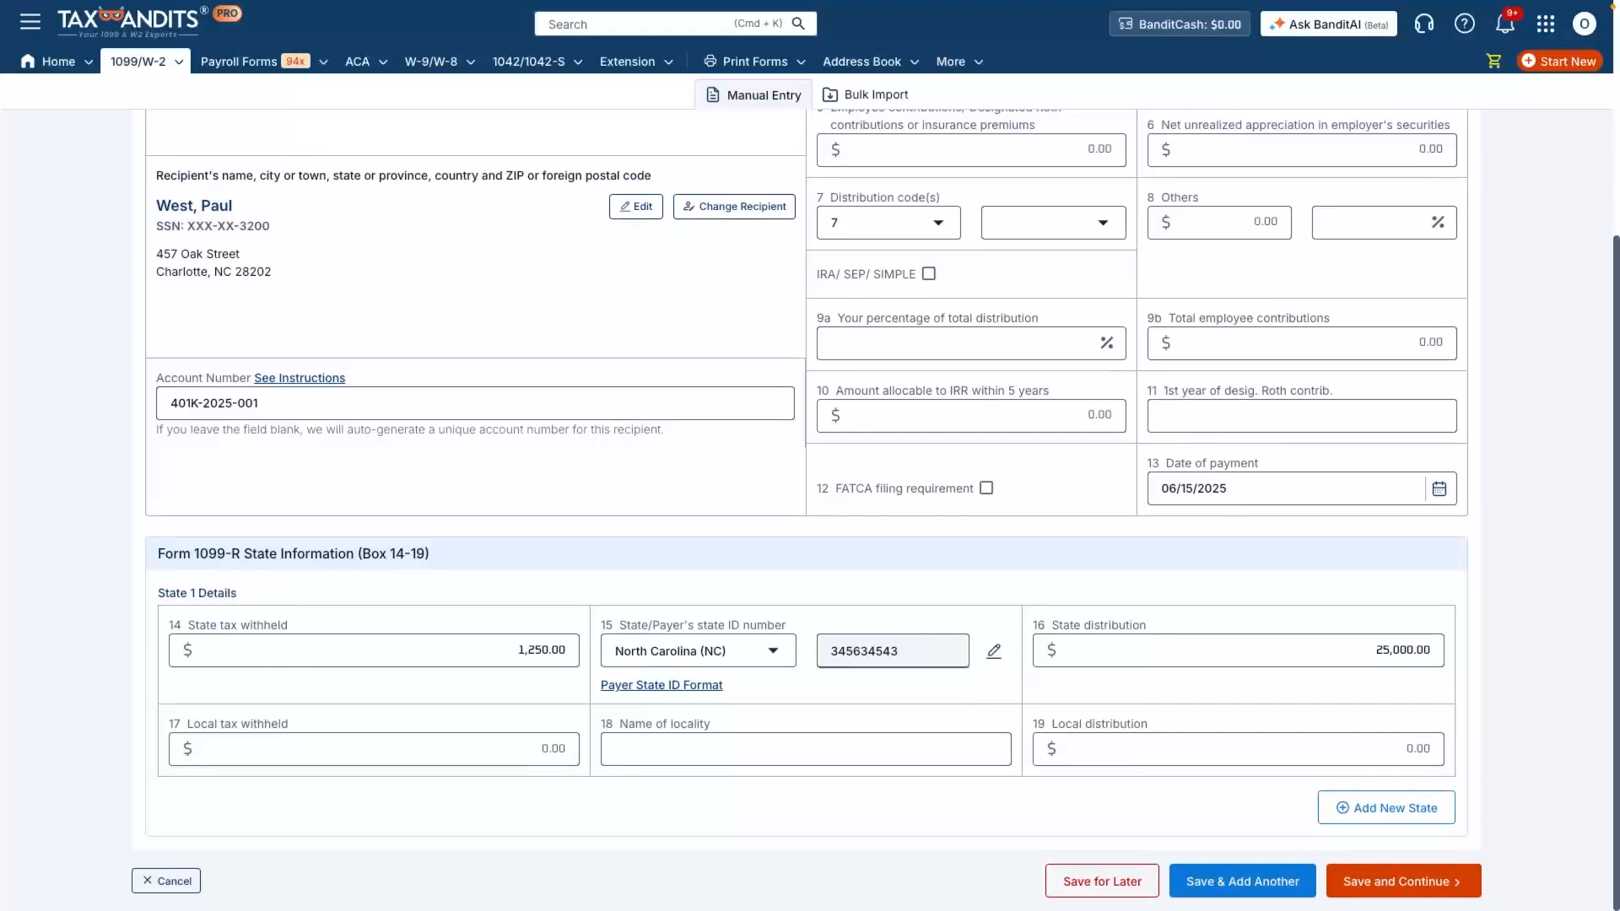
{"action": "left_click", "coordinate": [1403, 881]}
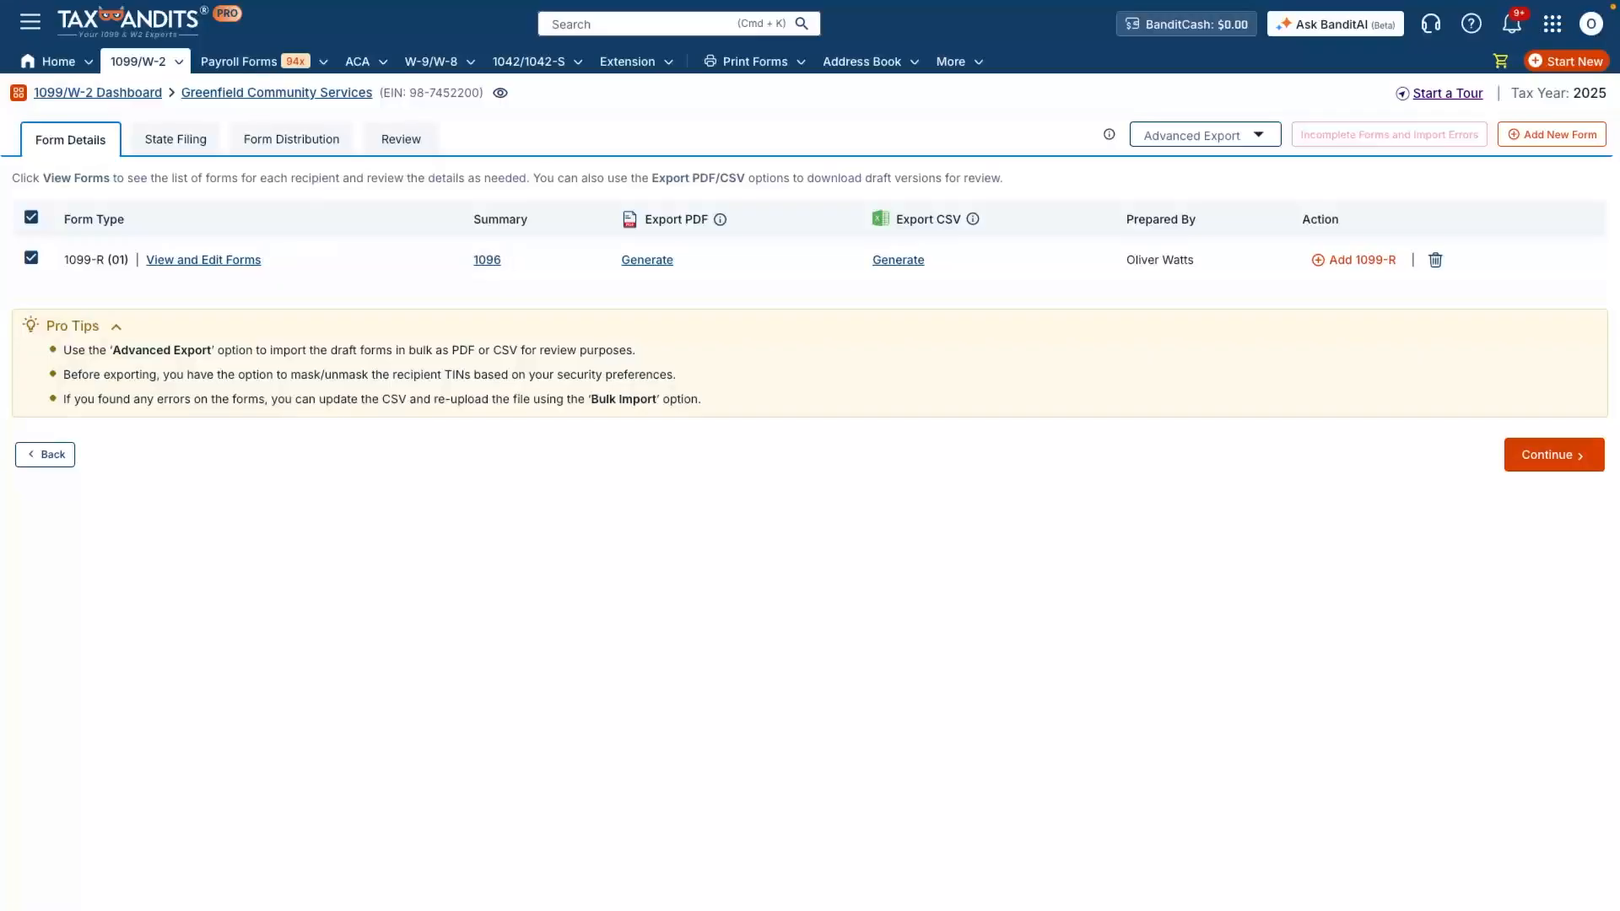
{"action": "left_click", "coordinate": [1554, 454]}
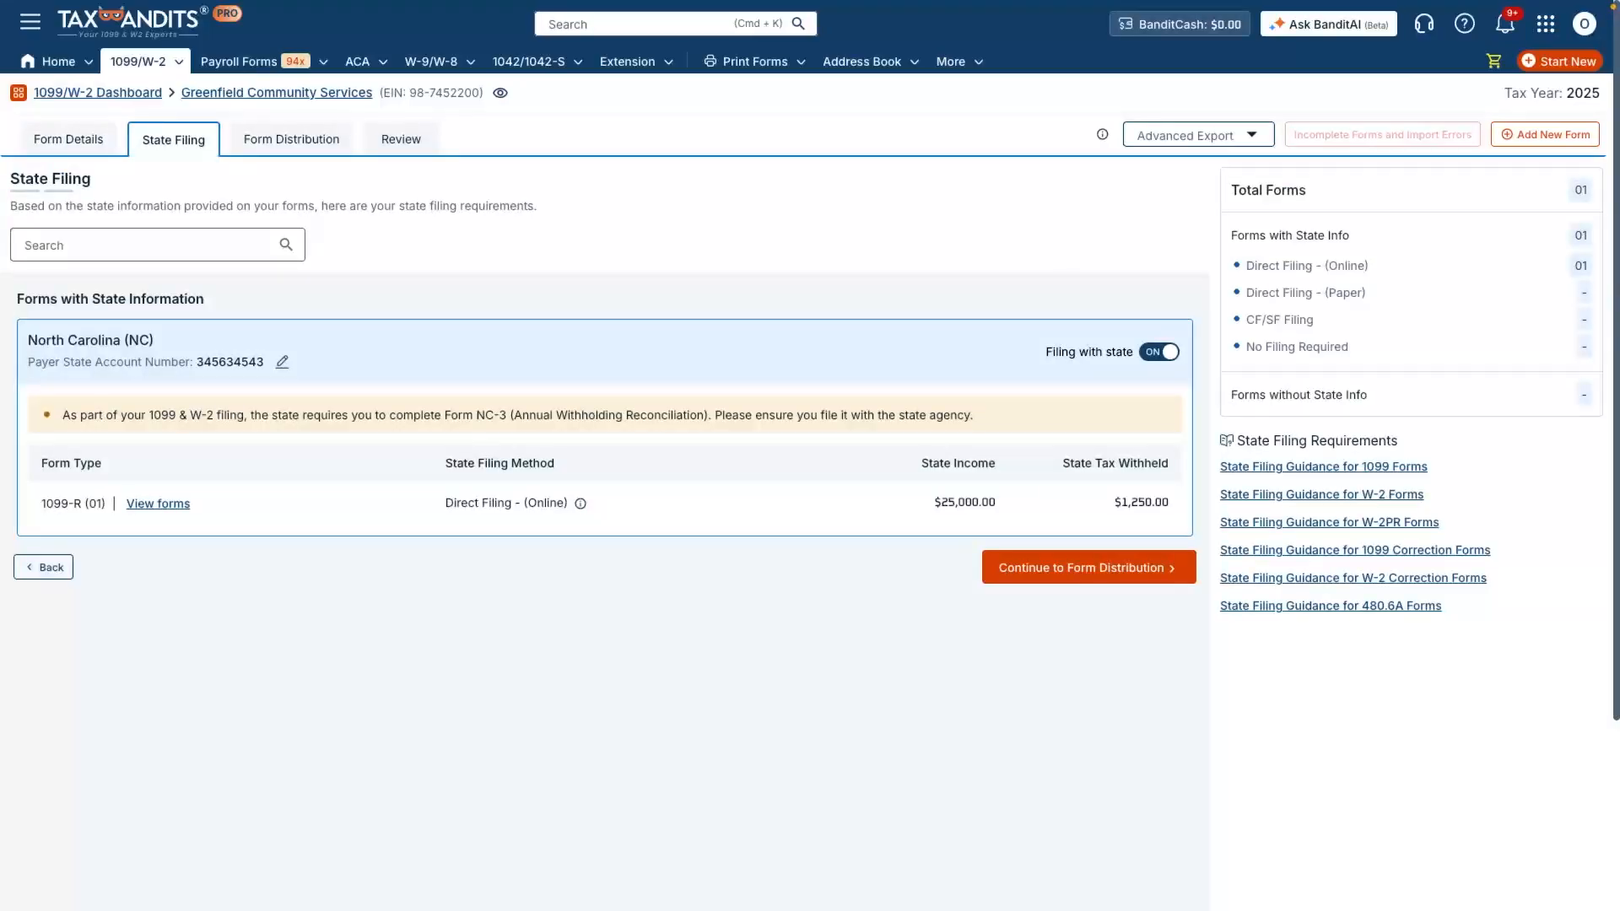
{"action": "left_click", "coordinate": [1088, 568]}
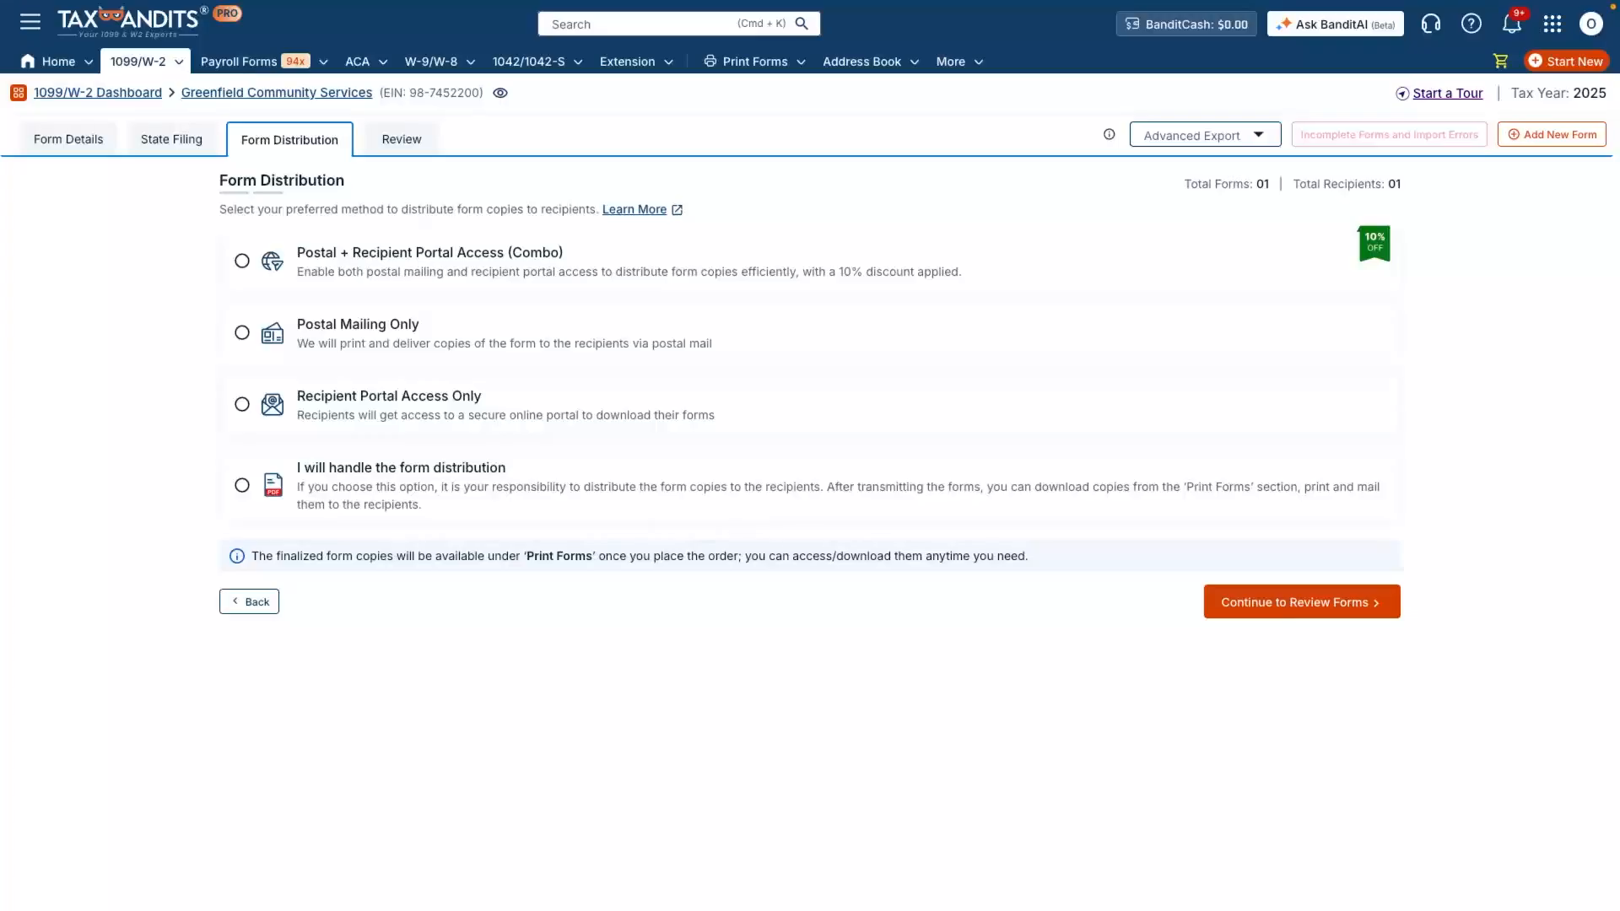
- Choose Postal Mailing Only as the distribution method and continue through the review to the filing summary
{"action": "left_click", "coordinate": [242, 332]}
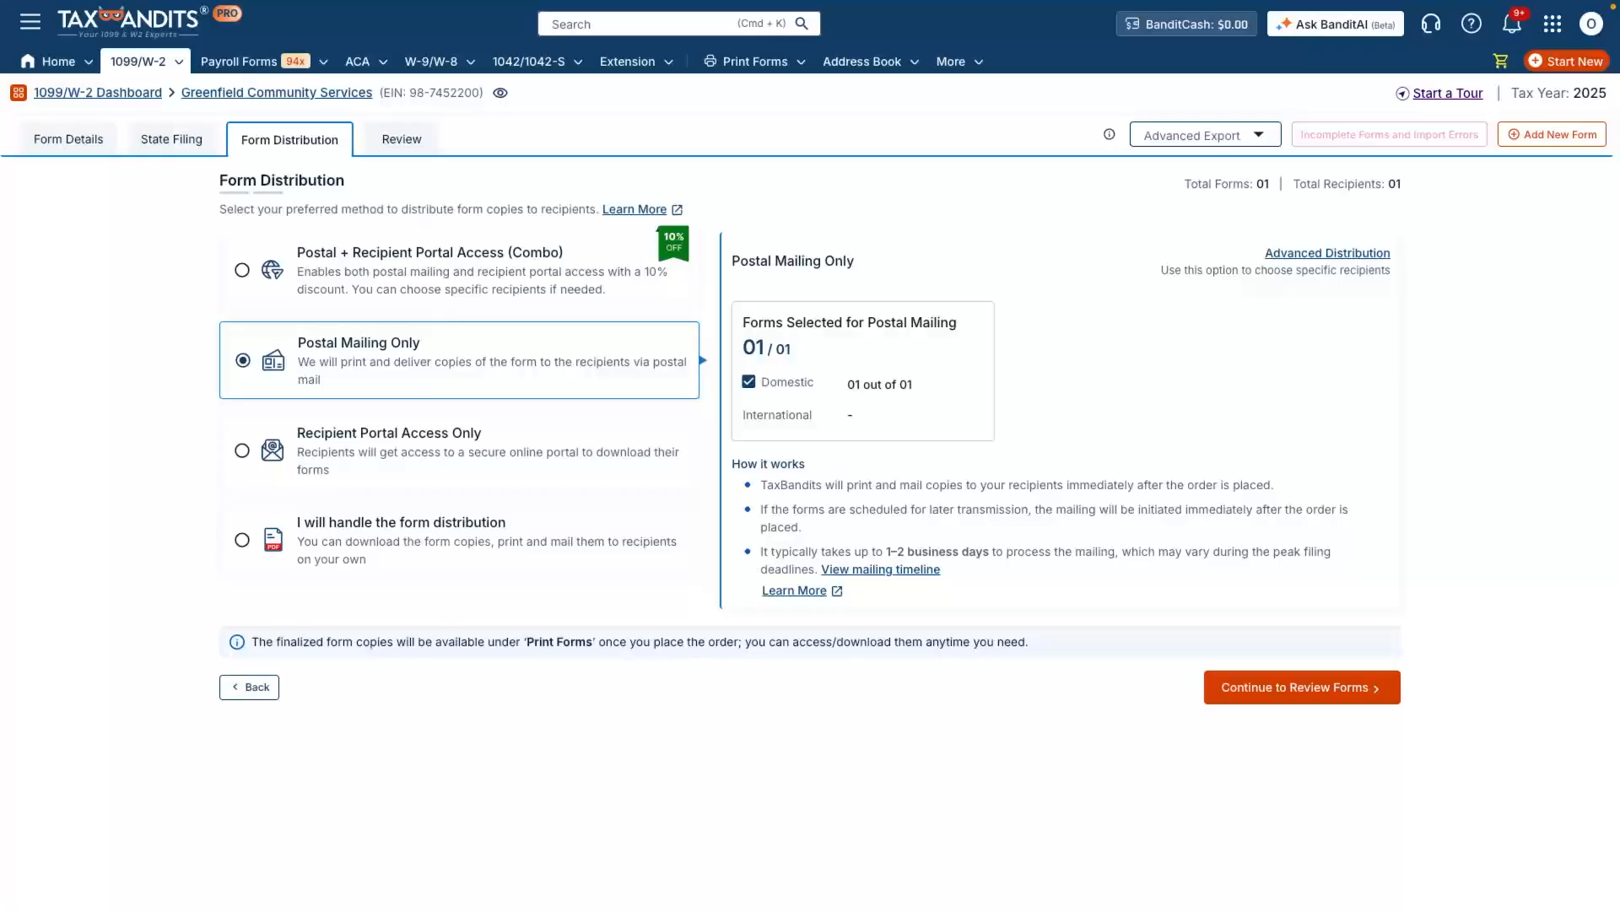
{"action": "left_click", "coordinate": [1302, 688]}
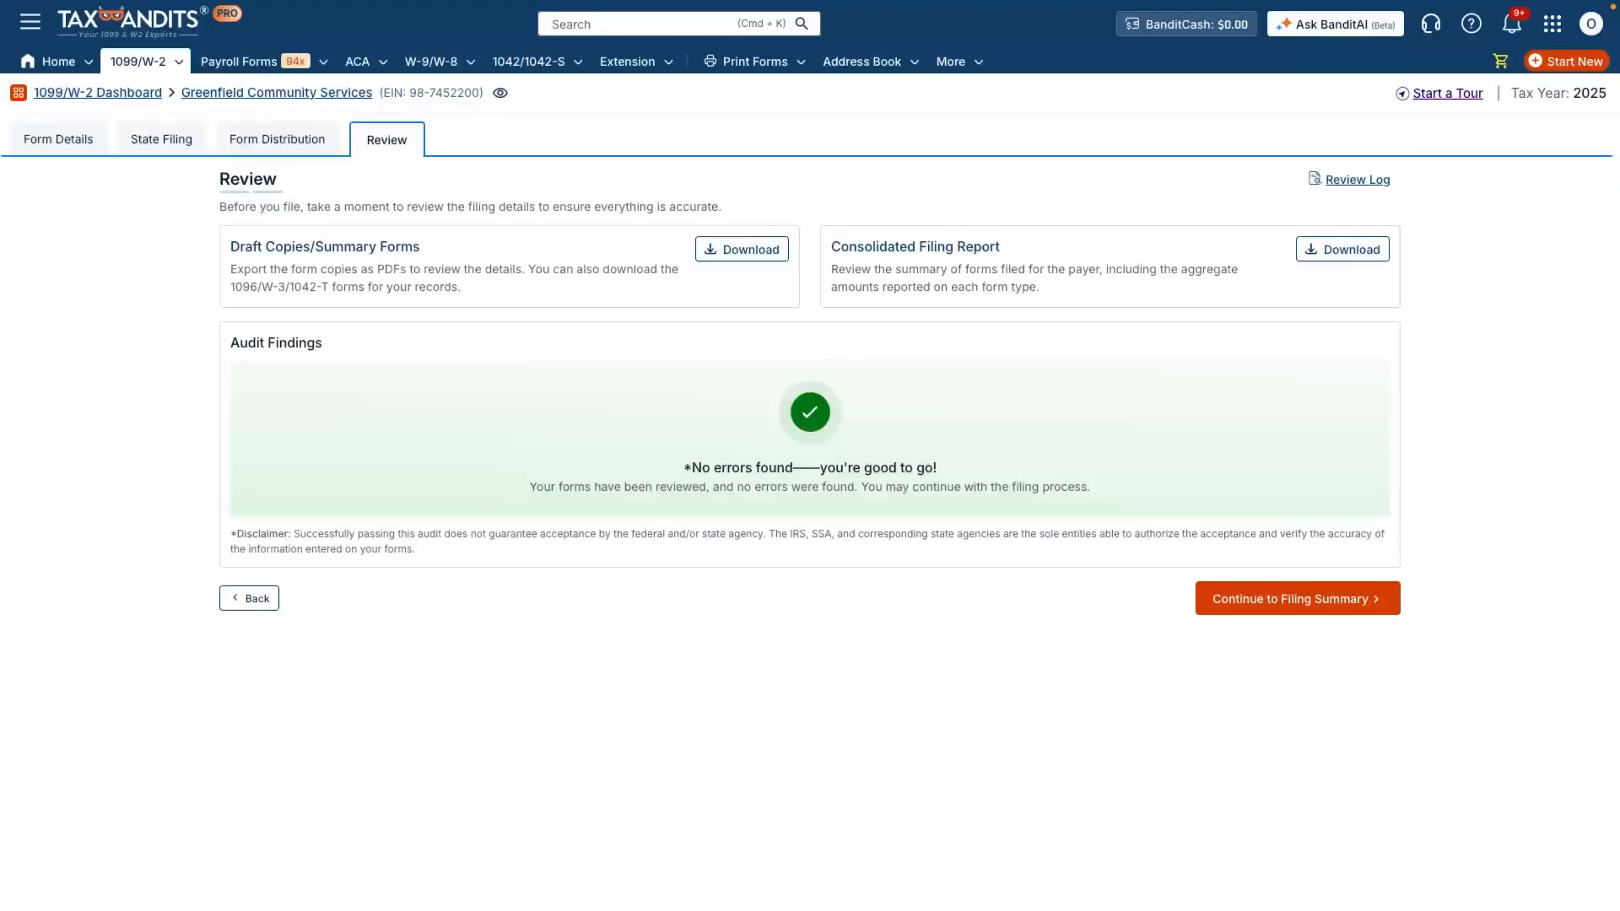
{"action": "left_click", "coordinate": [1298, 598]}
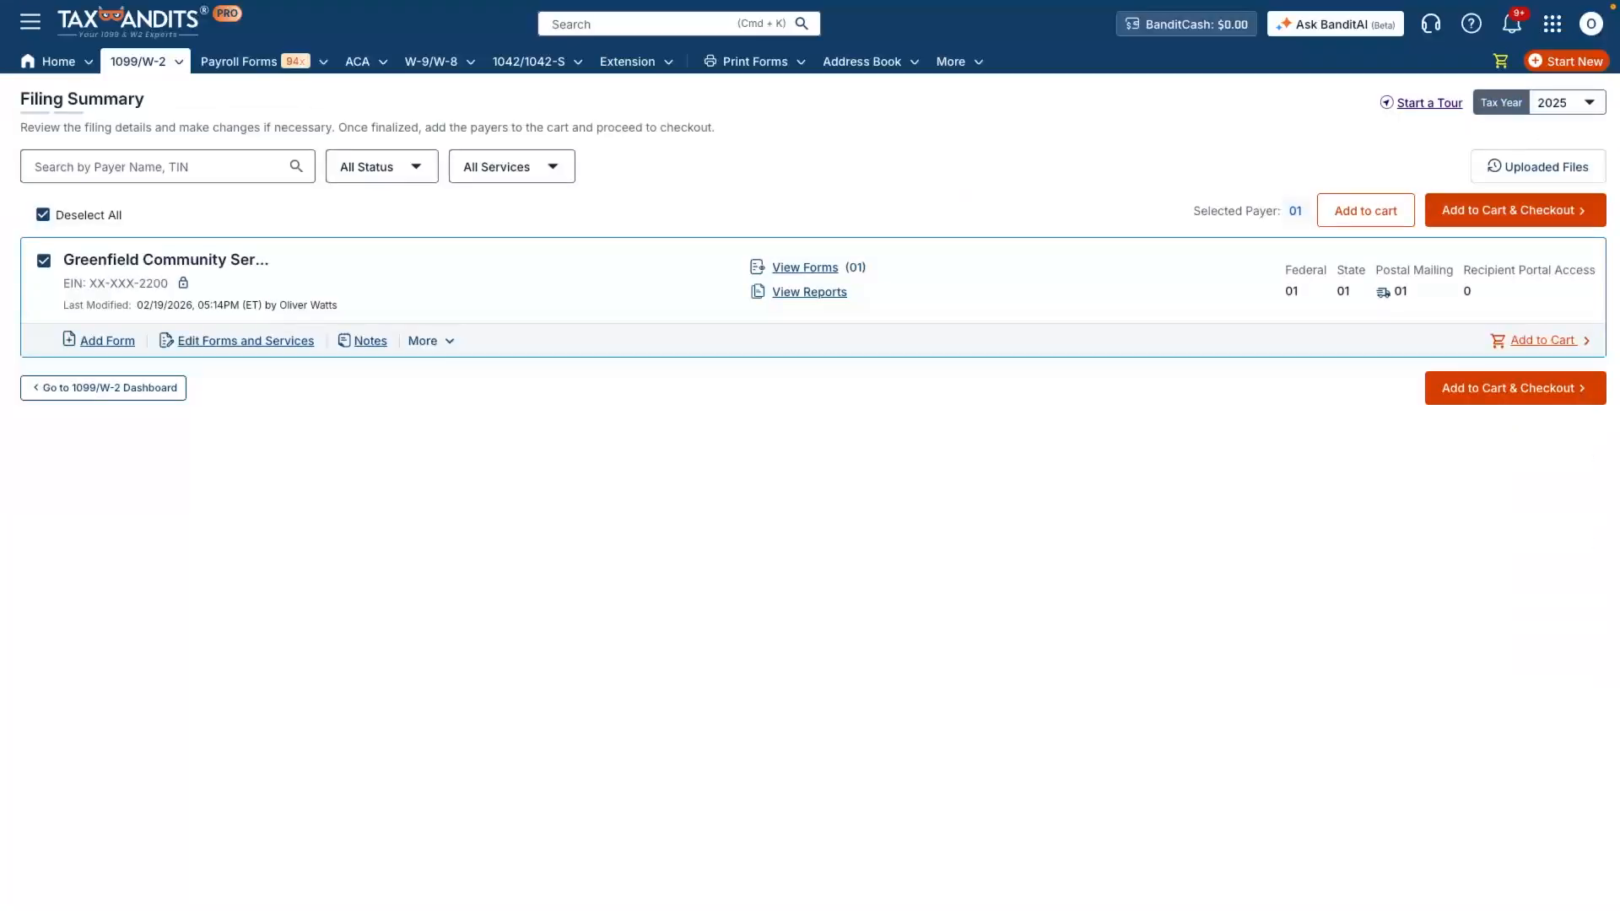
- Check out the filing, agree to the credit card acknowledgement, enter the saved card's CVV, authorize the charge, and pay and transmit
{"action": "left_click", "coordinate": [1515, 387]}
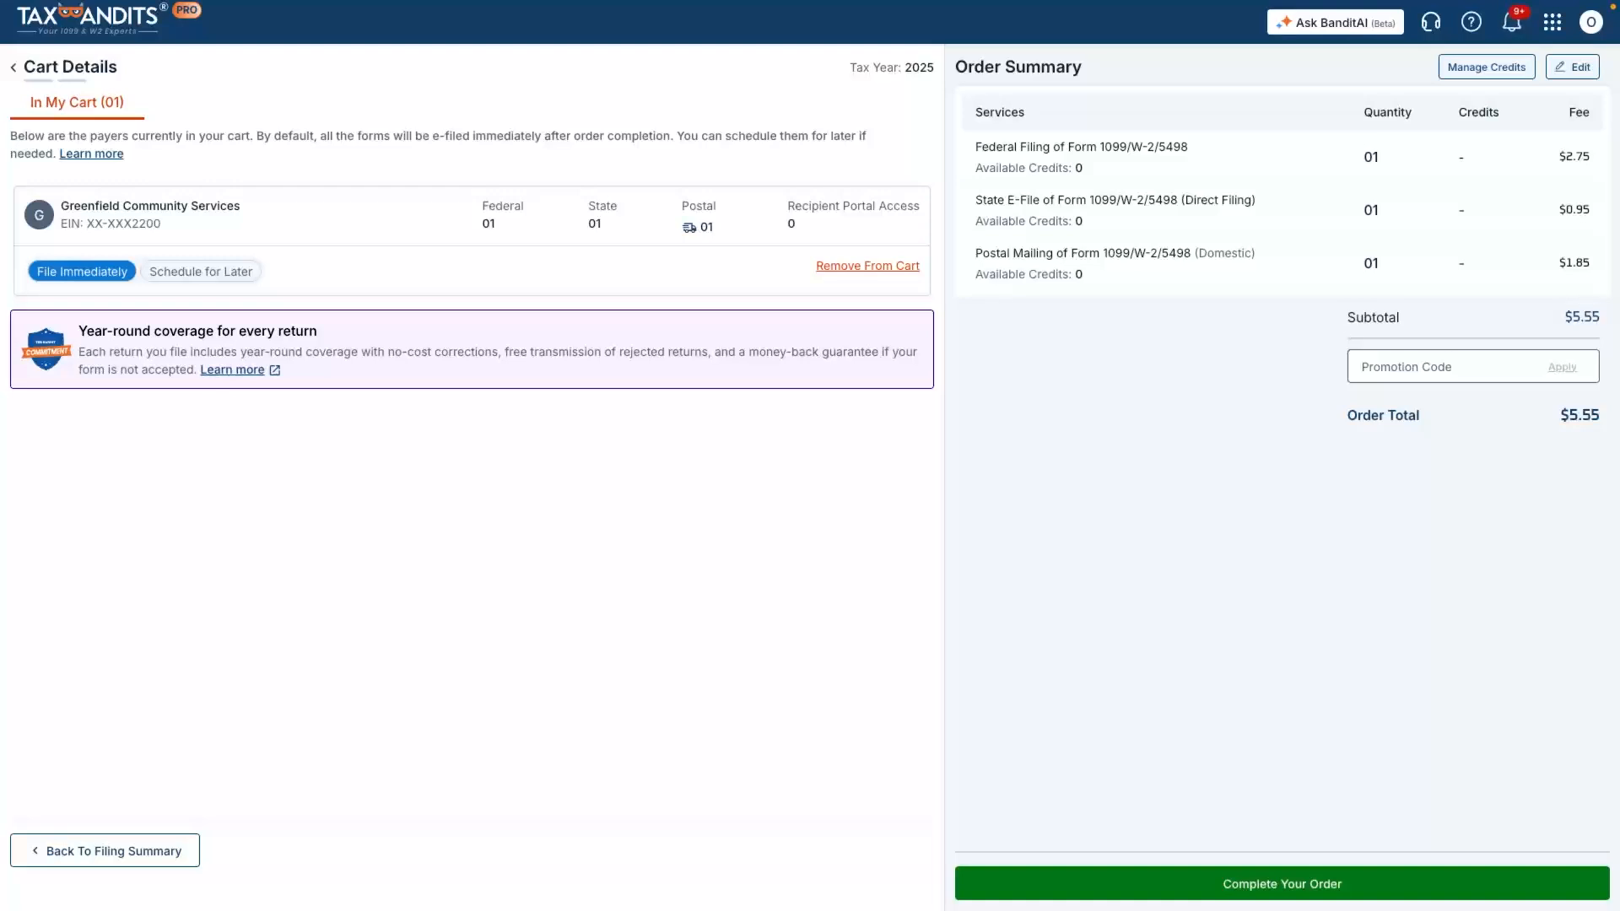
{"action": "left_click", "coordinate": [1282, 884]}
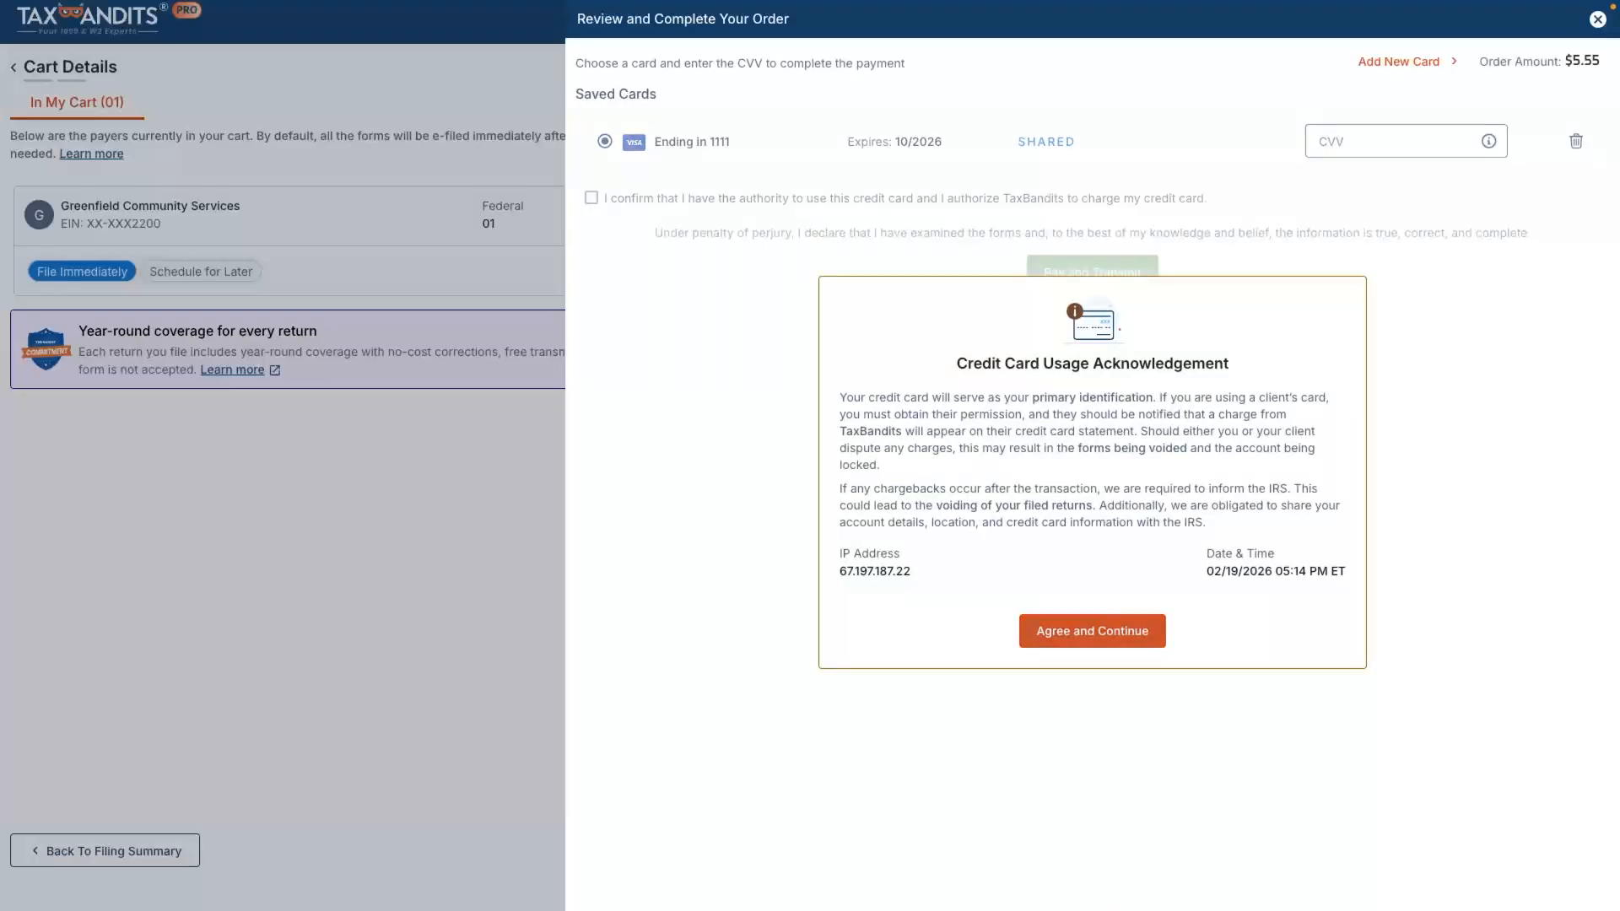
{"action": "left_click", "coordinate": [1092, 631]}
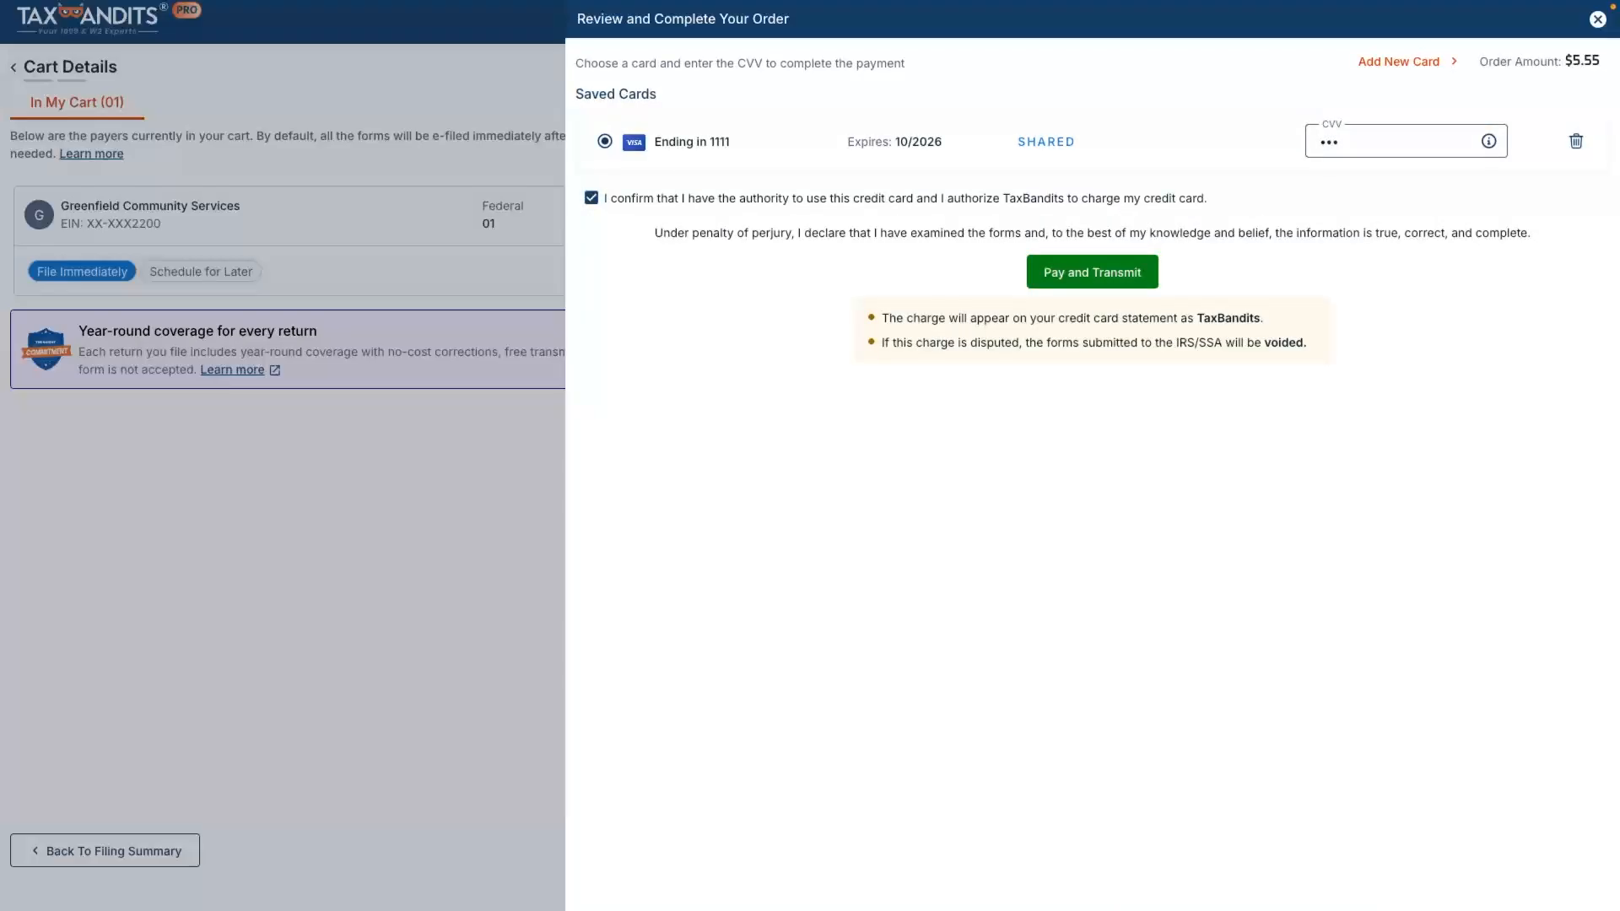
{"action": "left_click", "coordinate": [1092, 272]}
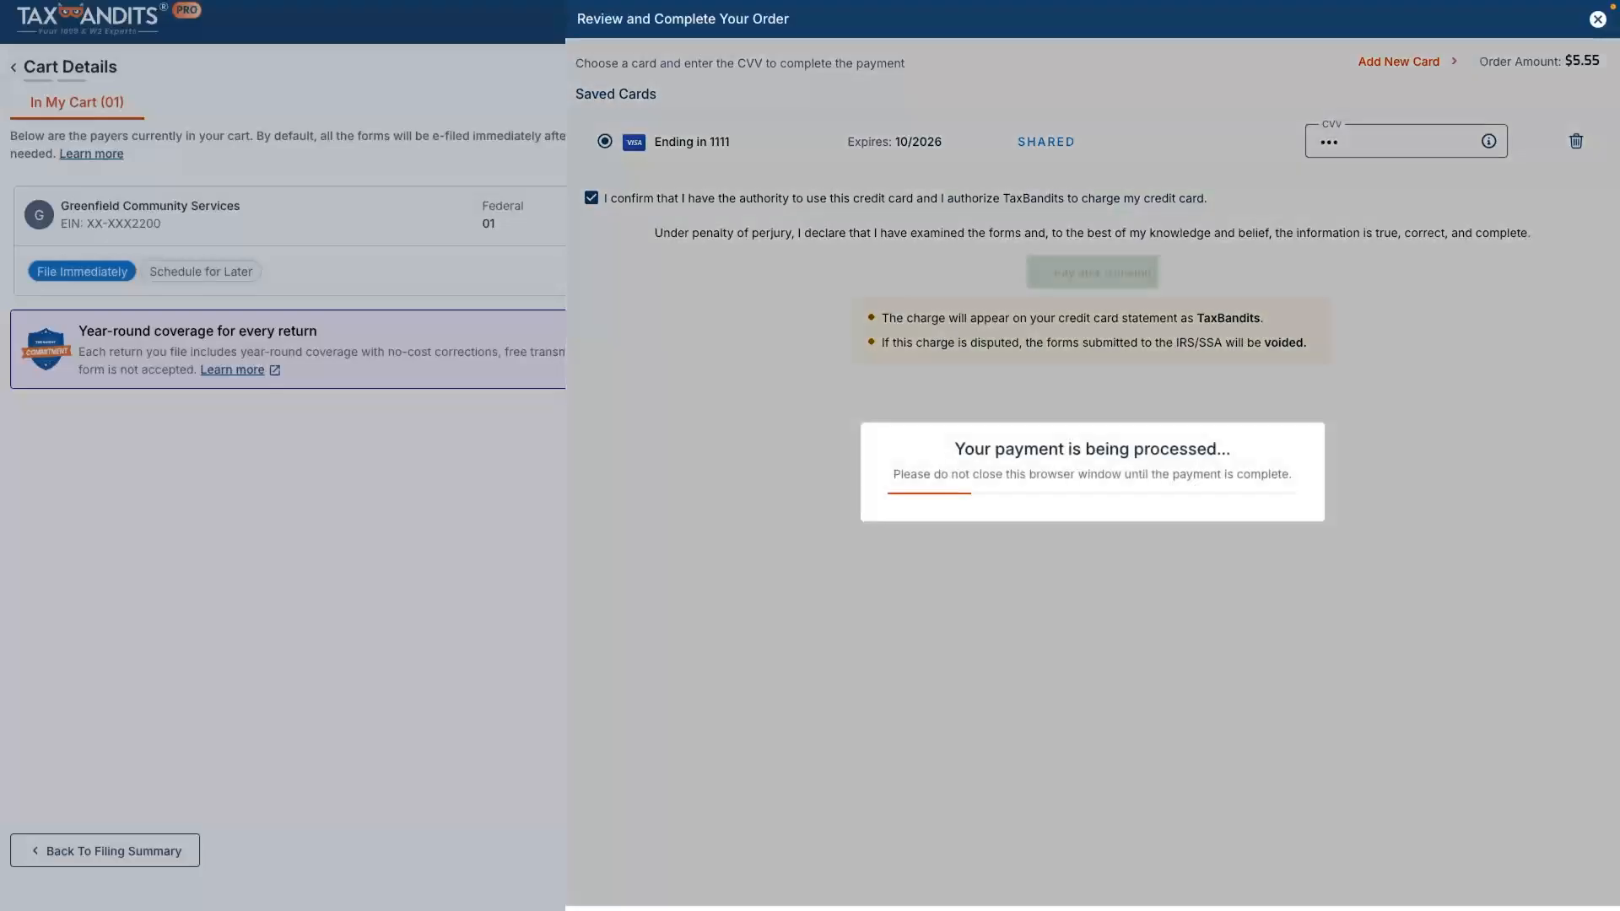